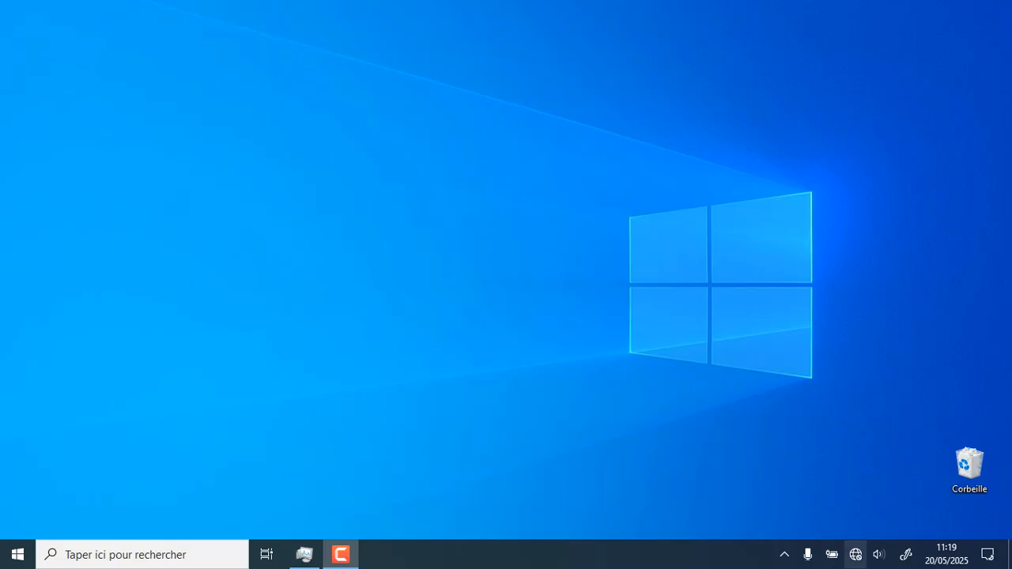
# Check the current Wi-Fi connection's status in the network list.
pyautogui.click(855, 554)
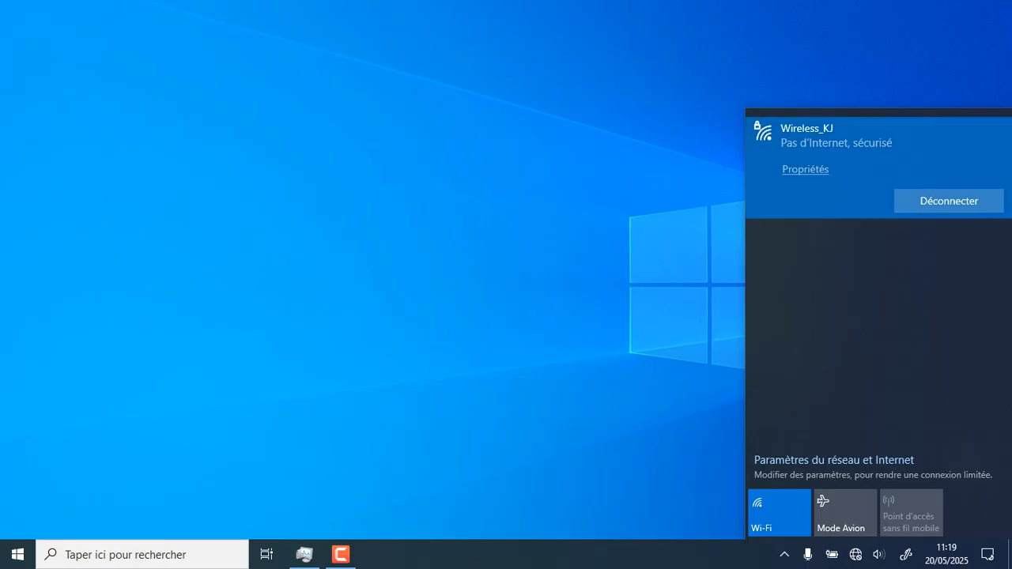
pyautogui.press('Escape')
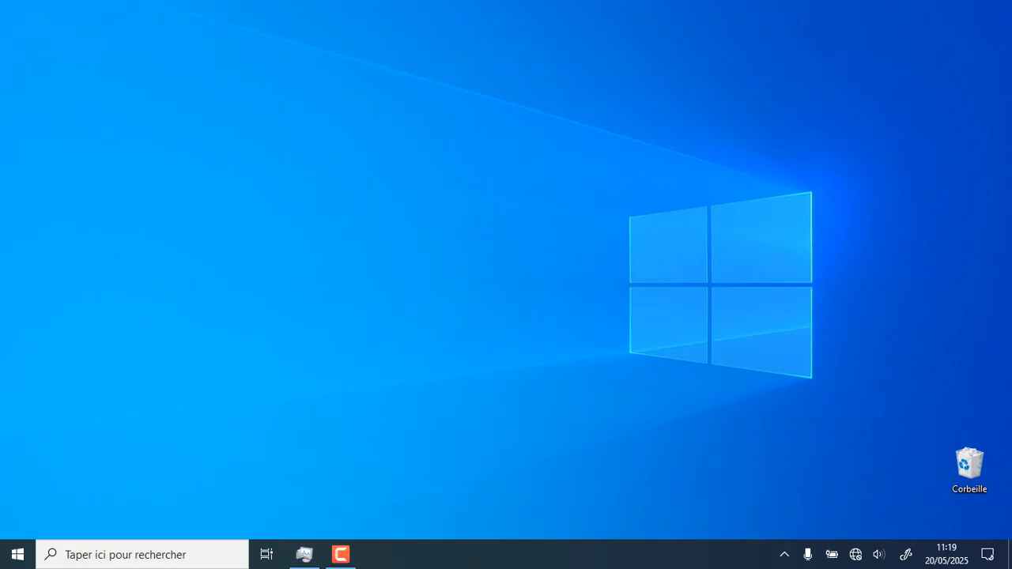
# Open a Command Prompt by running cmd.
pyautogui.press('super+r')
pyautogui.write('ar')
pyautogui.press('BackSpace')
pyautogui.press('BackSpace')
pyautogui.write('cmd')
pyautogui.press('Return')
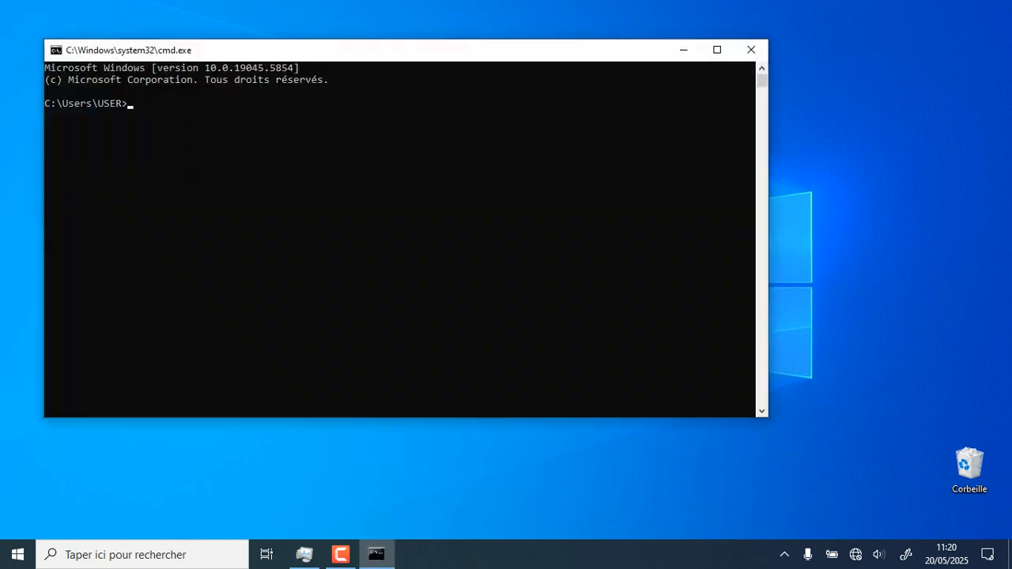
# Display the ARP table with arp -a and the network adapter configuration with ipconfig.
pyautogui.write('arp -a')
pyautogui.press('Return')
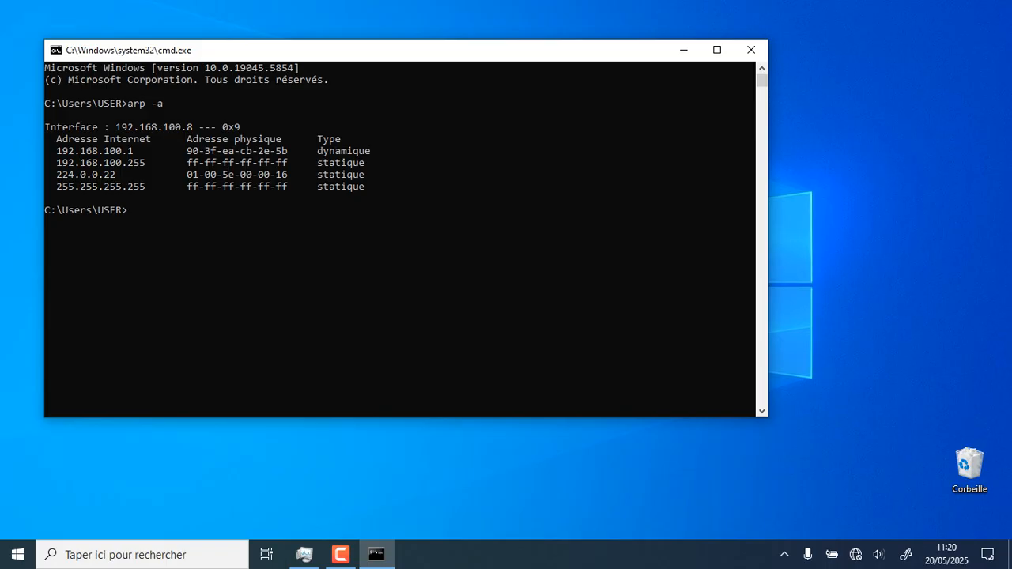
pyautogui.write('ipconfig')
pyautogui.press('Return')
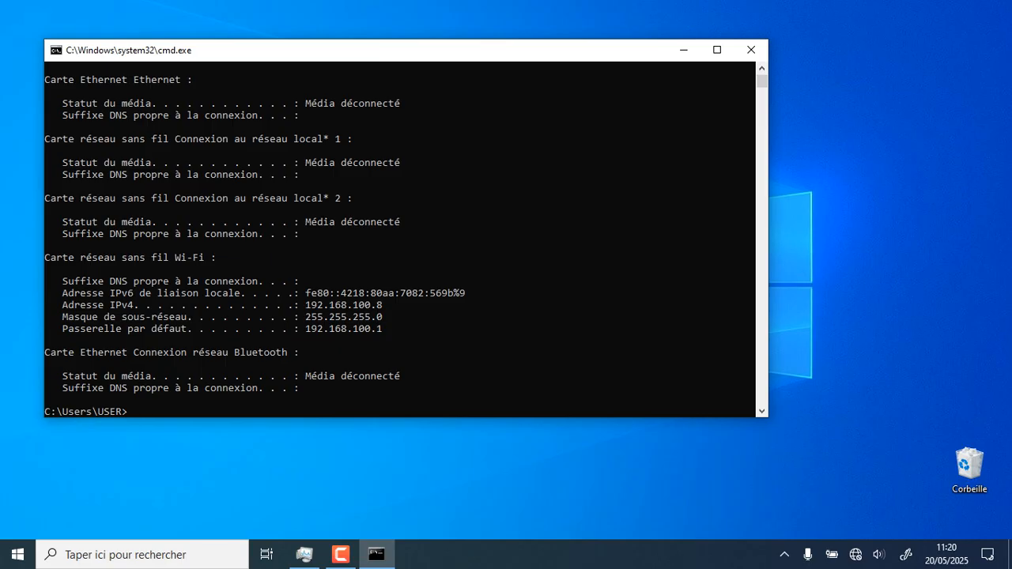
# Open Microsoft Edge and go to the router's web page at 192.168.100.1.
pyautogui.press('super')
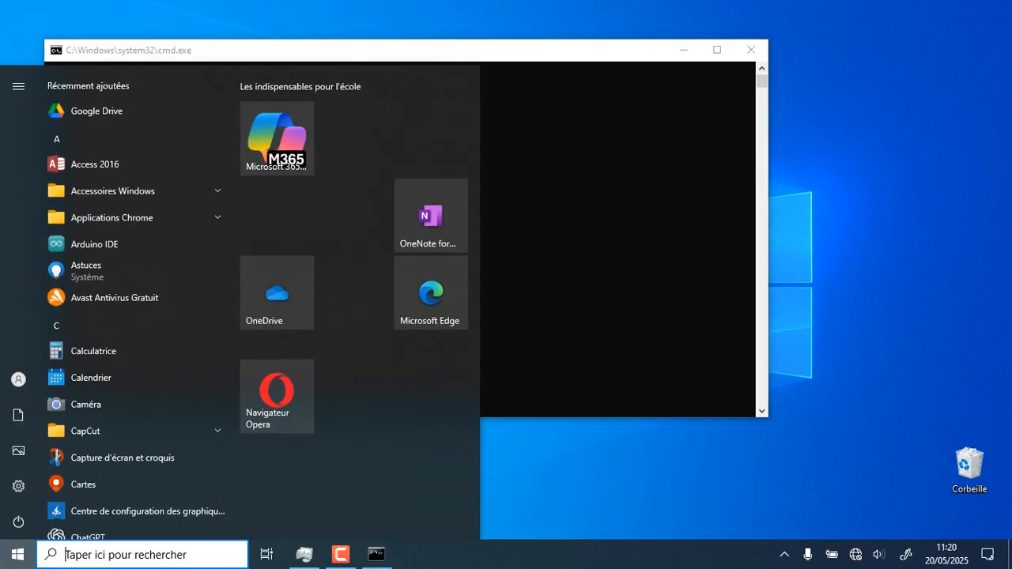
pyautogui.press('Right')
pyautogui.press('Return')
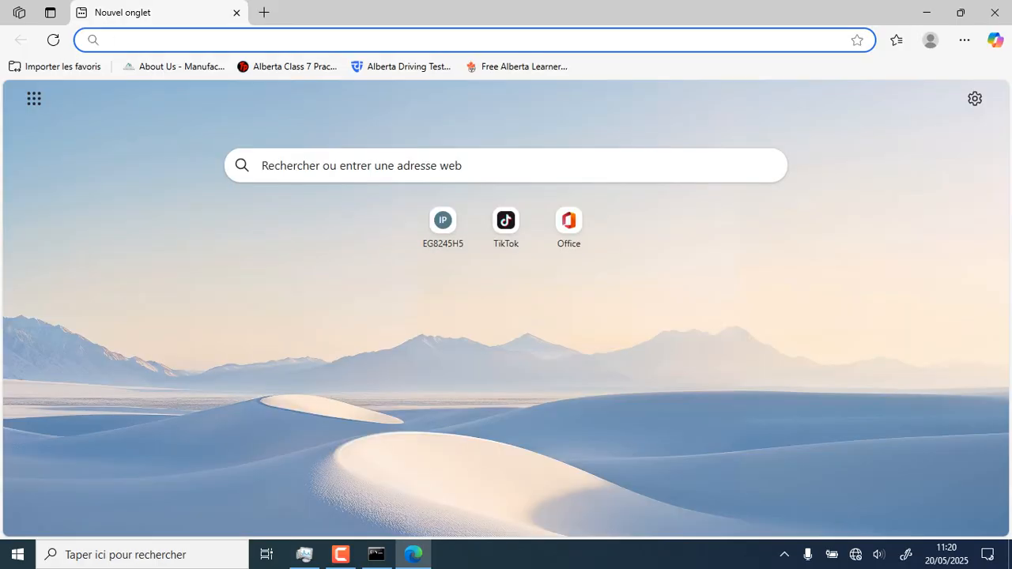
pyautogui.press('F10')
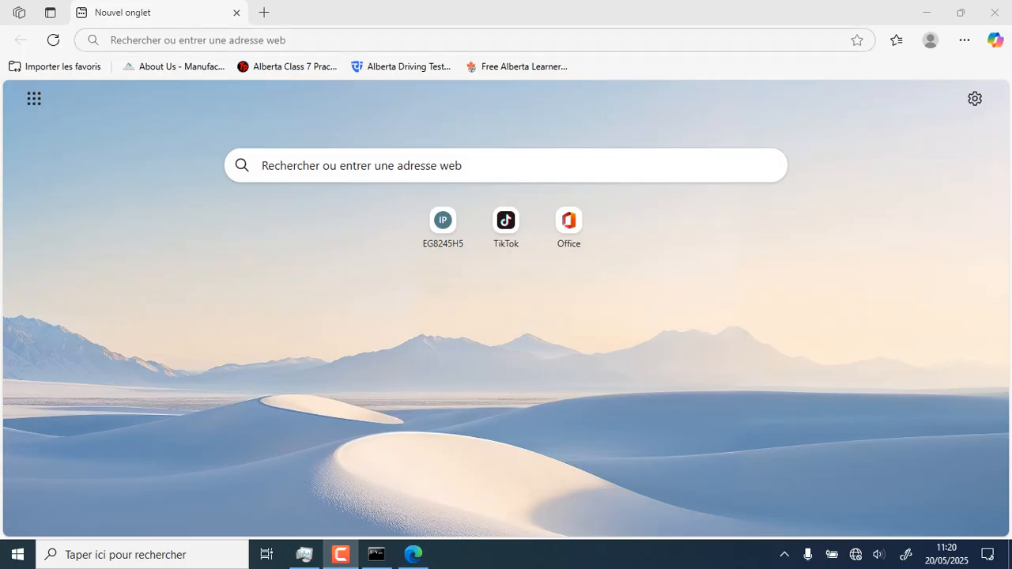
pyautogui.click(198, 41)
pyautogui.write('19')
pyautogui.press('BackSpace')
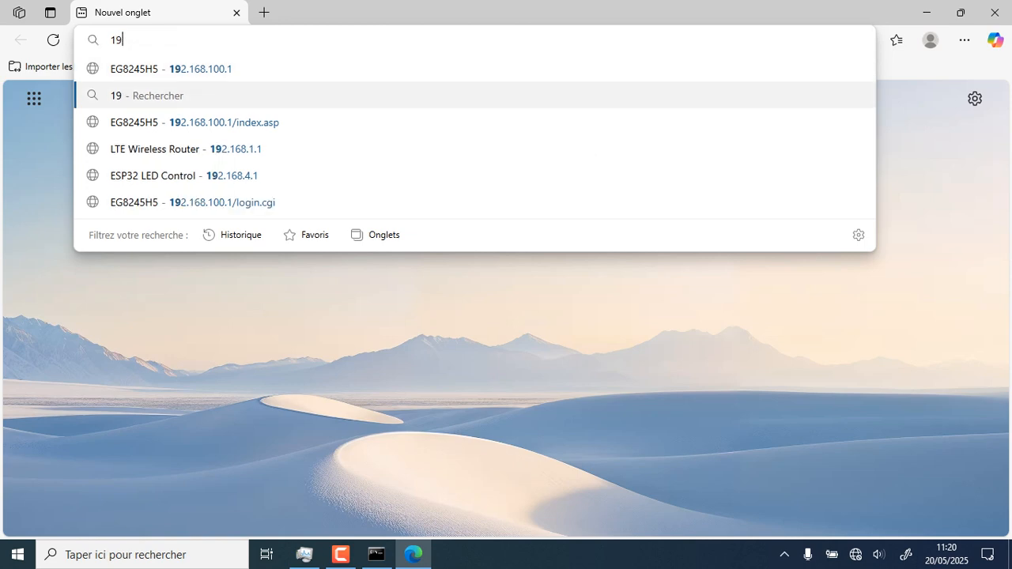
pyautogui.press('Up')
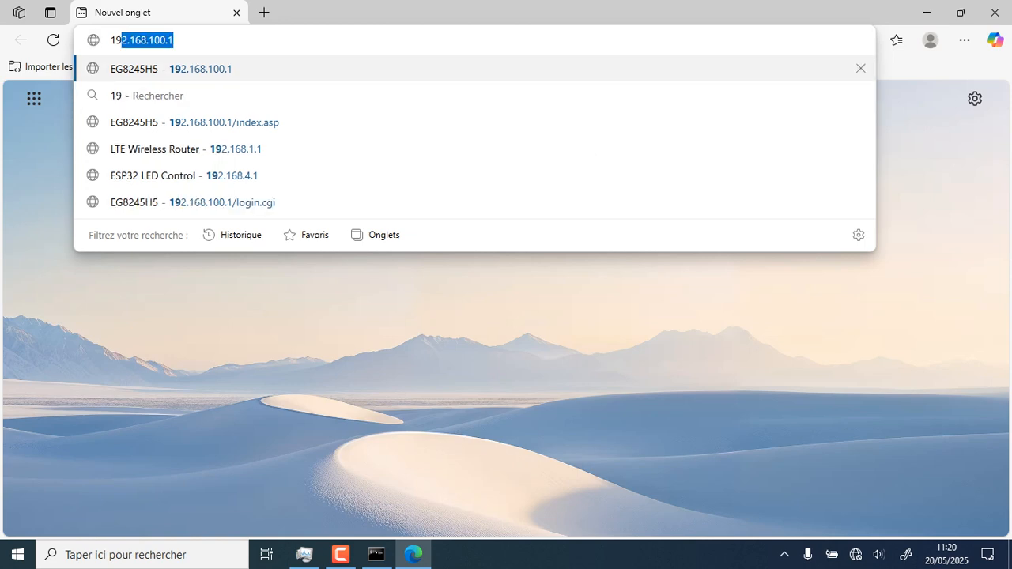
pyautogui.press('Return')
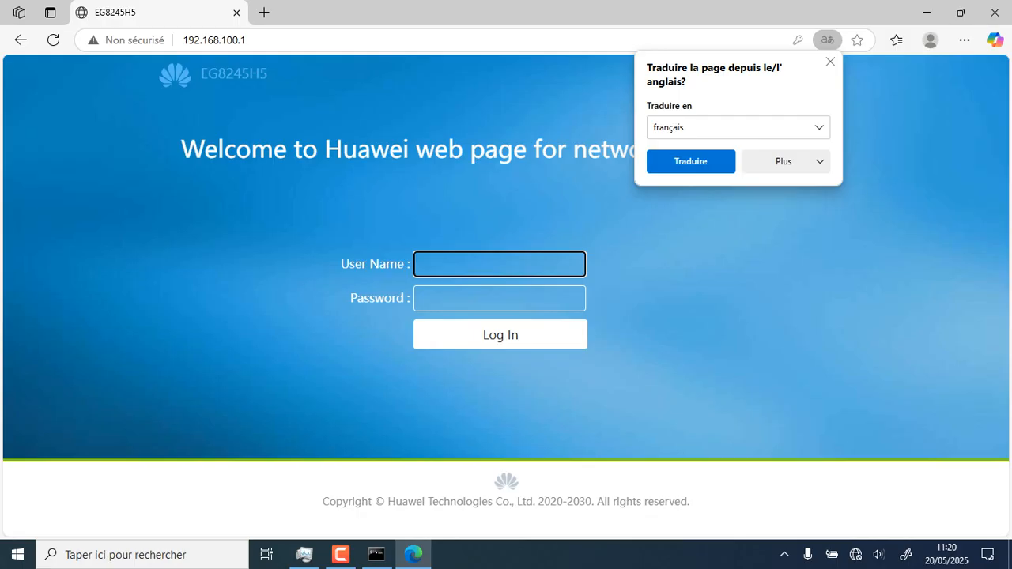
# Log in to the router page using the saved root user name and its saved password.
pyautogui.rightClick(475, 261)
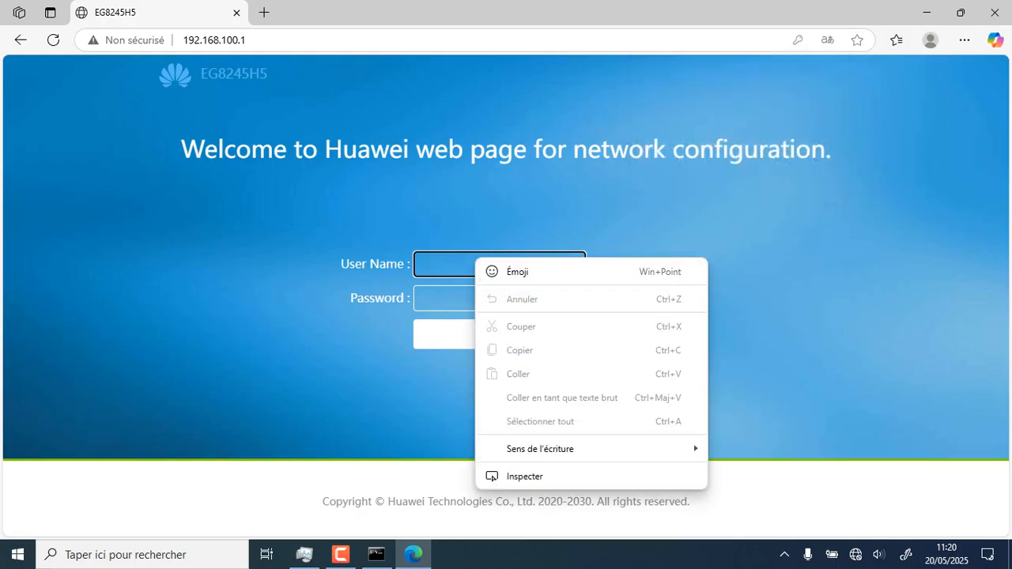
pyautogui.click(459, 265)
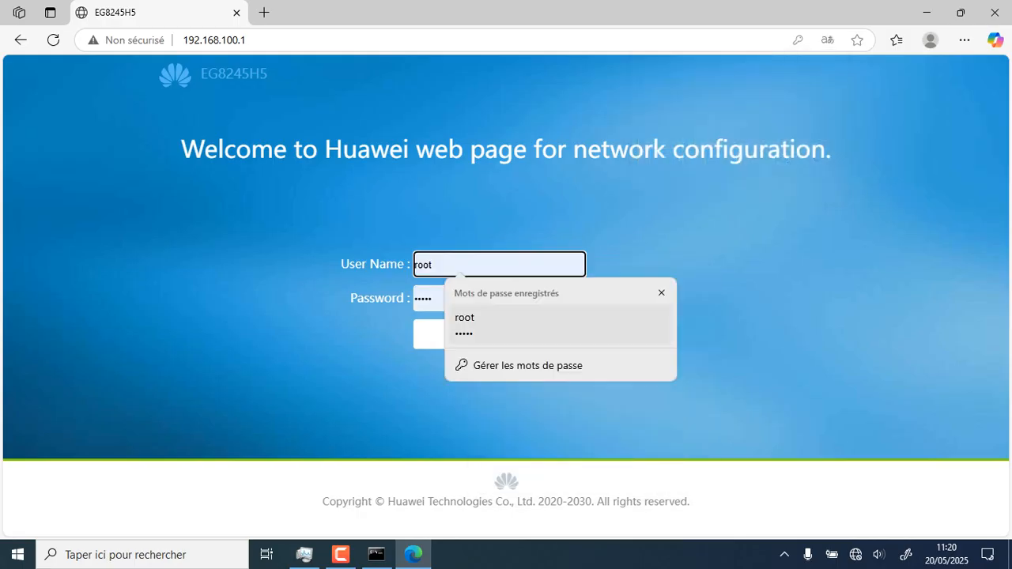
pyautogui.press('Return')
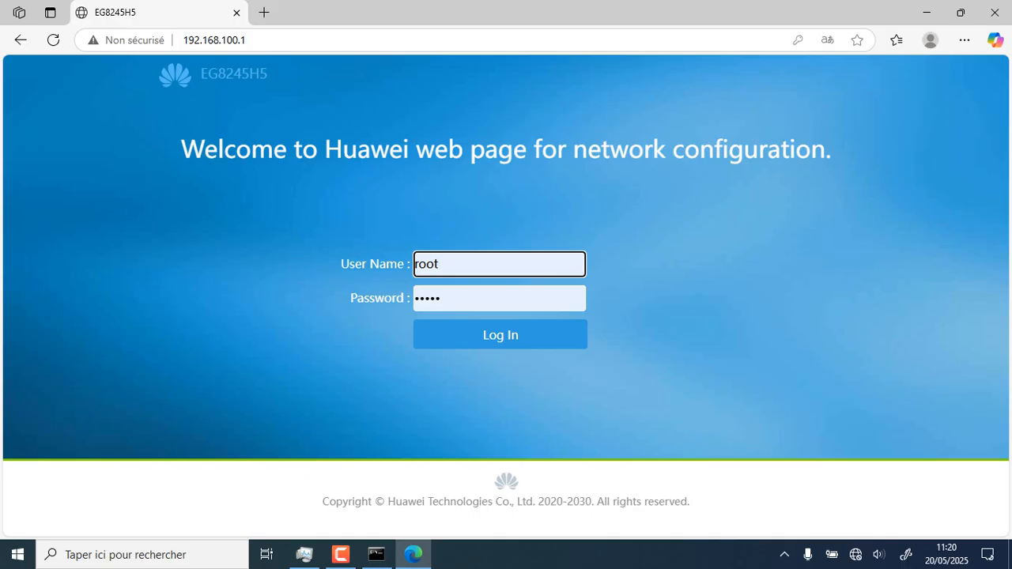
pyautogui.press('Return')
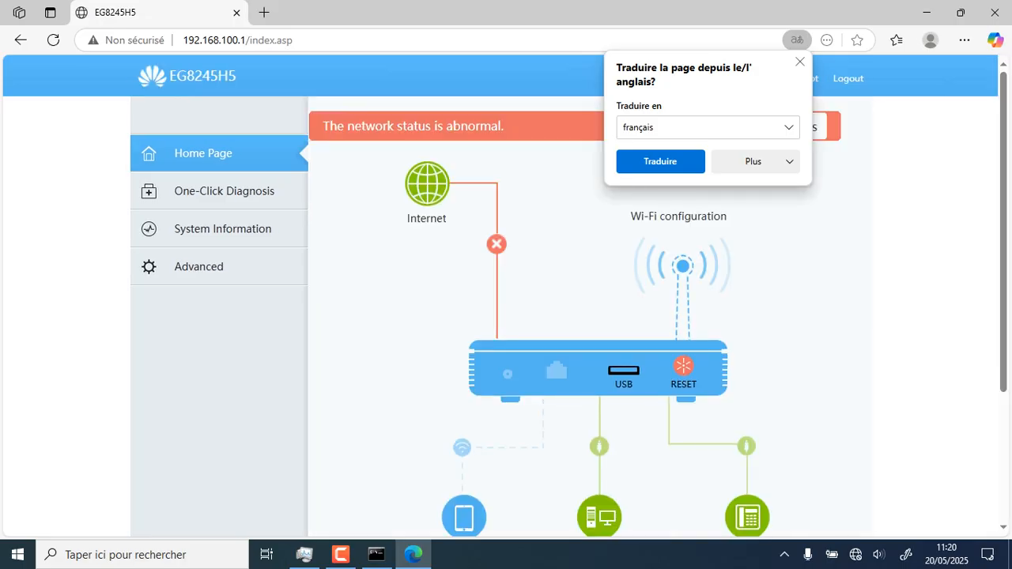
# Show the Wi-Fi devices on the router's home page and examine their names, addresses and status.
pyautogui.scroll(-3, 506, 300)
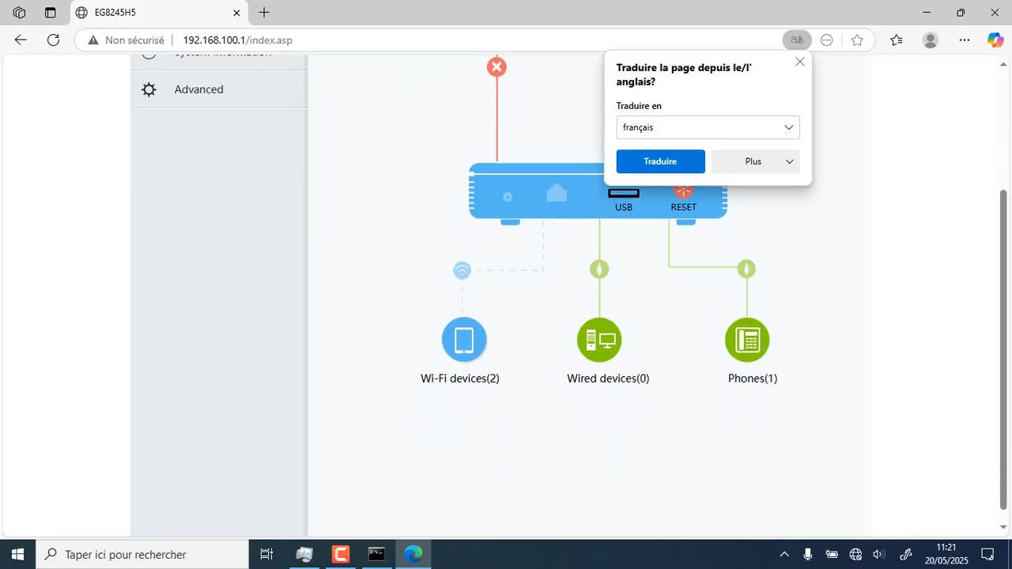
pyautogui.click(464, 340)
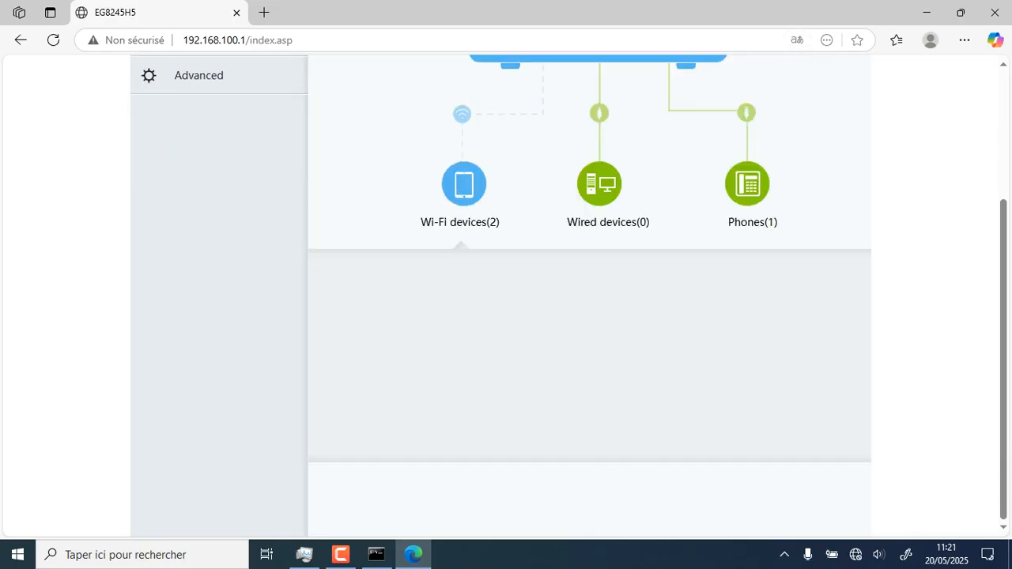
pyautogui.scroll(2, 589, 296)
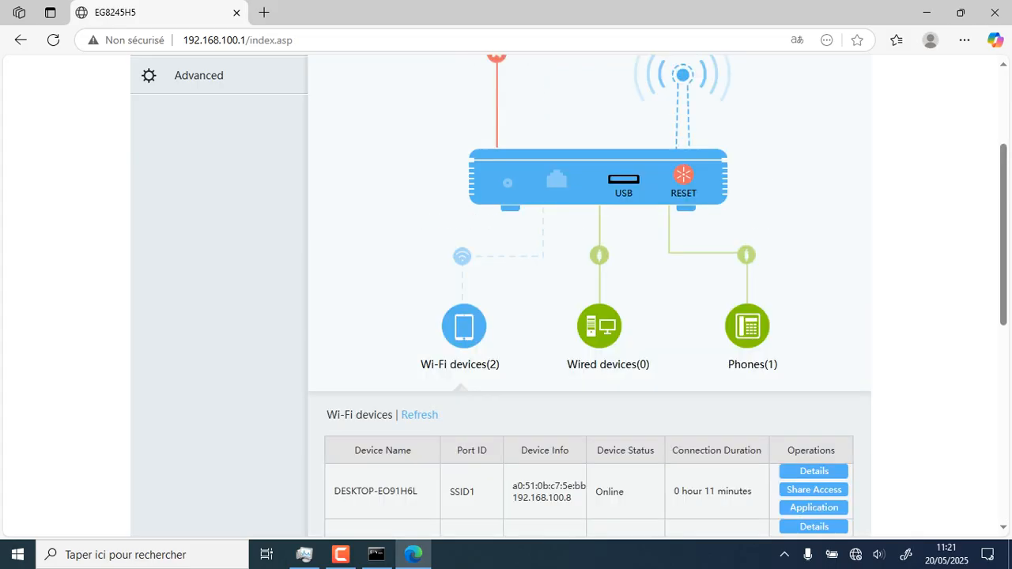
pyautogui.scroll(-3, 589, 296)
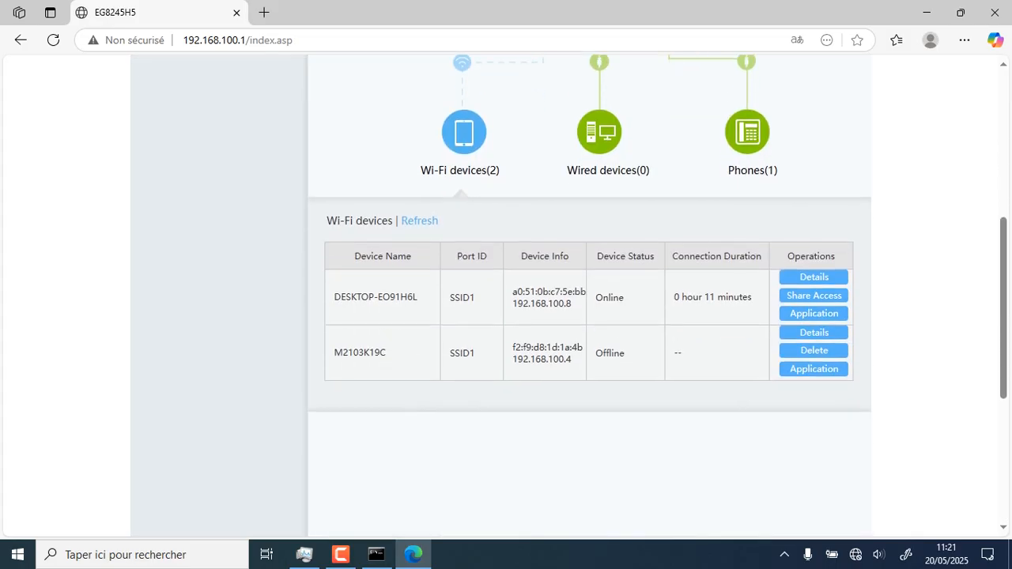
pyautogui.scroll(3, 589, 295)
pyautogui.scroll(3, 589, 296)
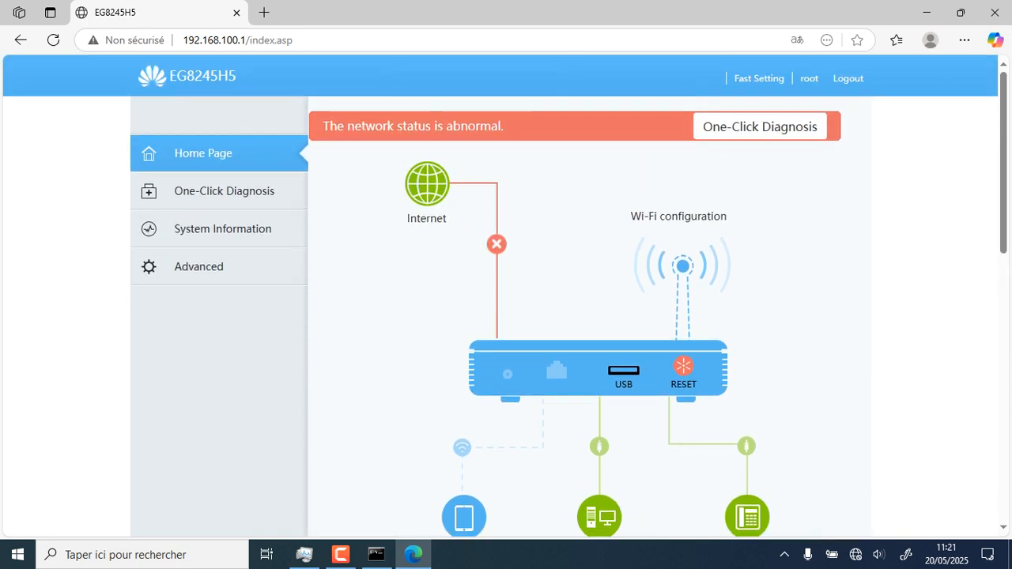
# Minimize the open windows, launch Wireshark and start a live capture on the Wi-Fi interface.
pyautogui.click(927, 12)
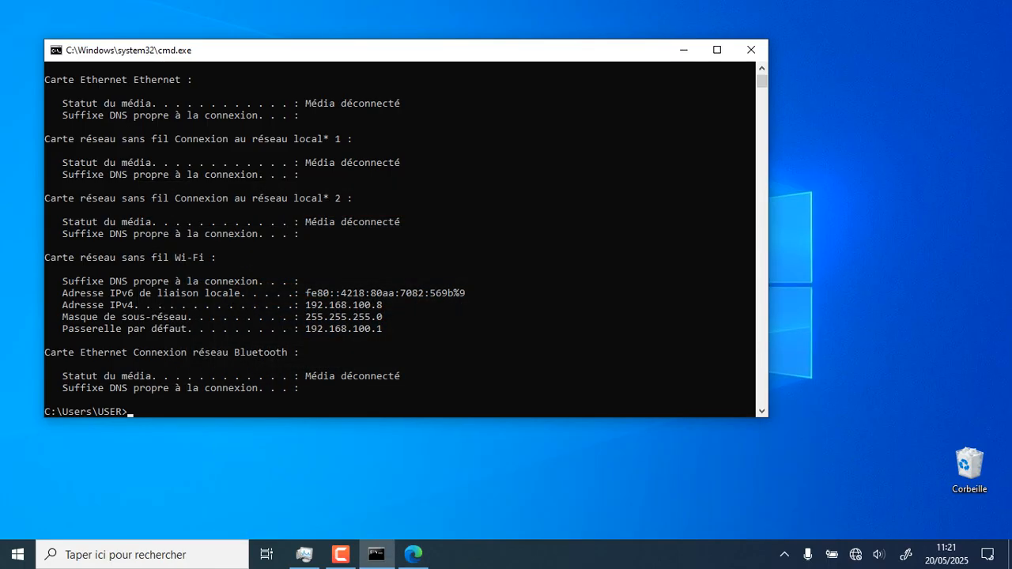
pyautogui.click(682, 50)
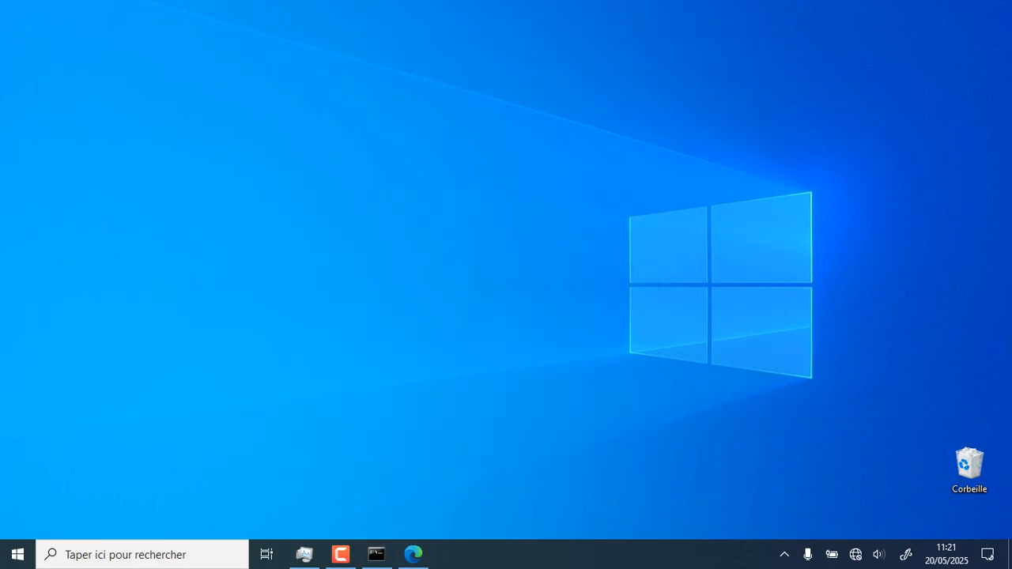
pyautogui.press('super')
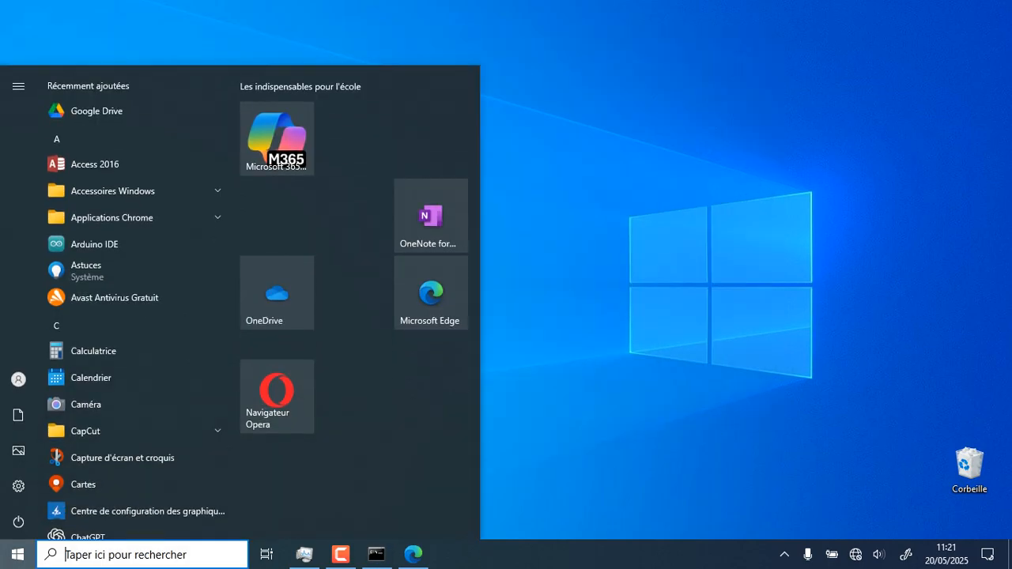
pyautogui.write('wi')
pyautogui.press('BackSpace')
pyautogui.press('BackSpace')
pyautogui.write('wires')
pyautogui.press('Return')
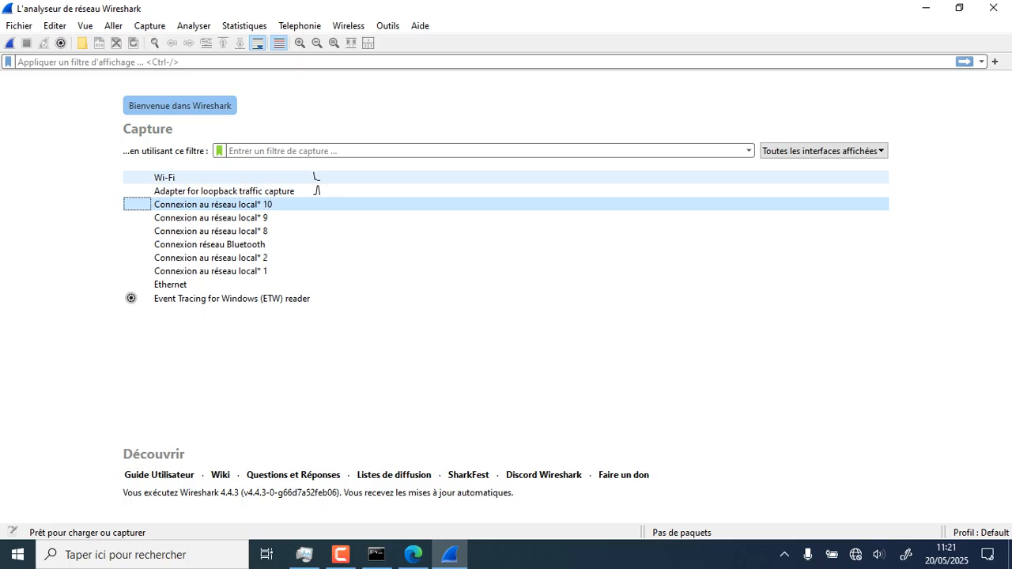
pyautogui.click(165, 178)
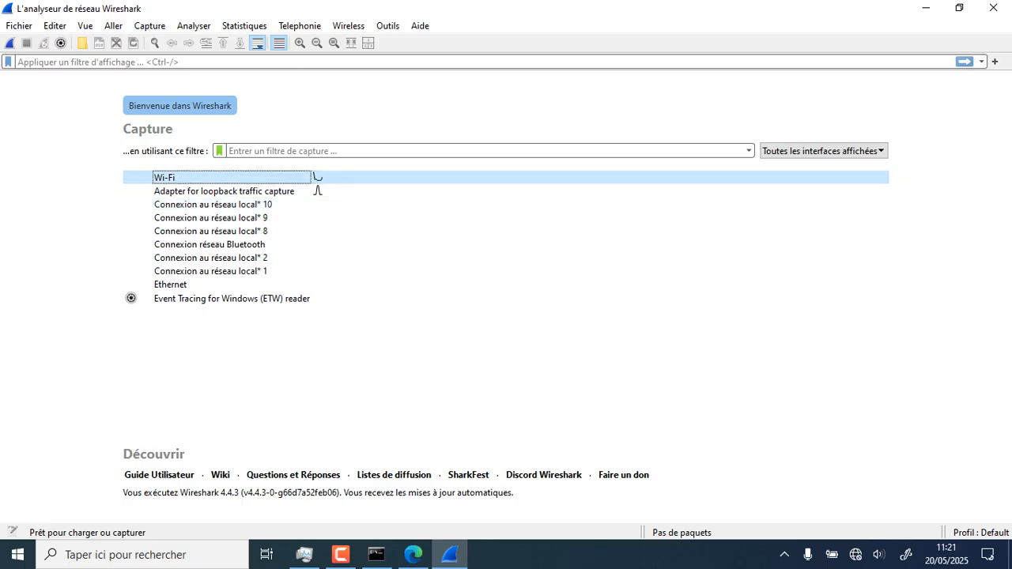
pyautogui.doubleClick(165, 178)
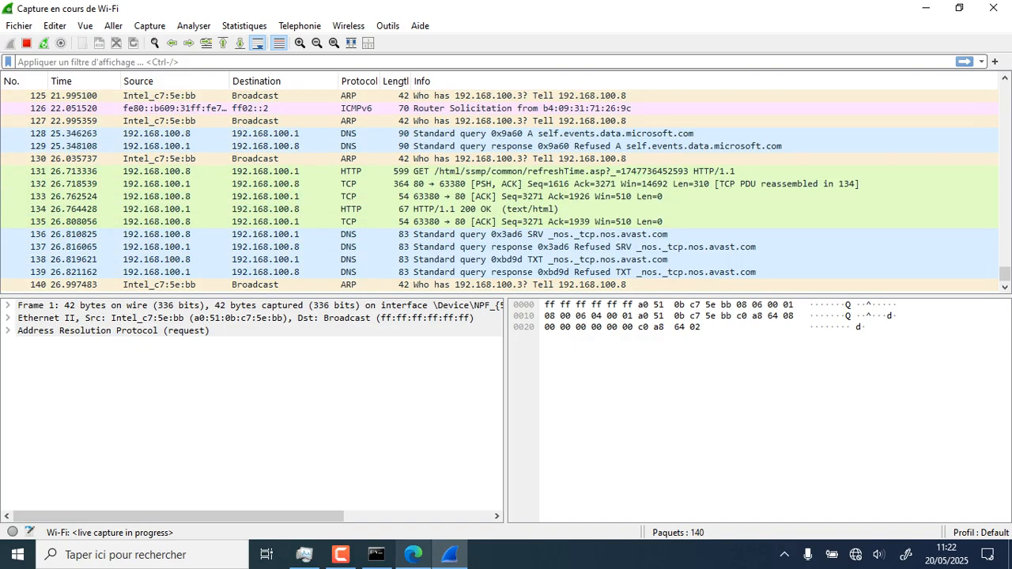
# Switch to Edge, reload the router page and examine the updated list of Wi-Fi devices.
pyautogui.click(413, 554)
pyautogui.scroll(-4, 569, 295)
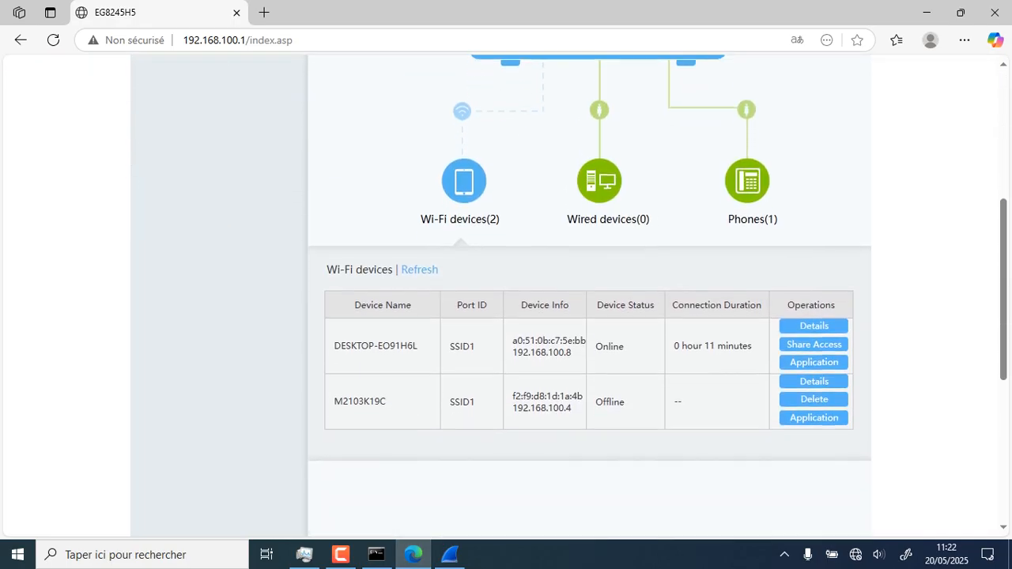
pyautogui.click(53, 40)
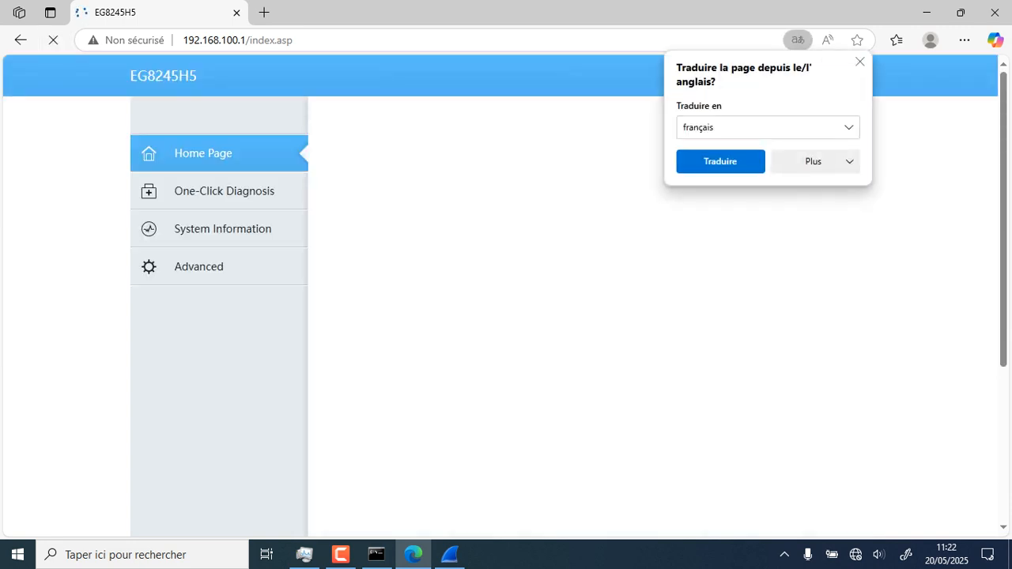
pyautogui.scroll(-3, 569, 296)
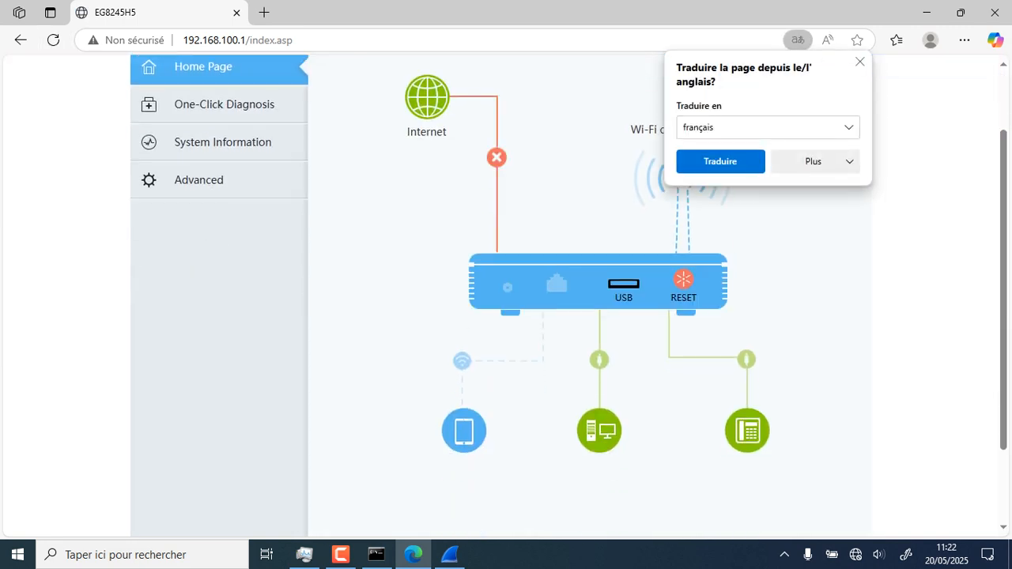
pyautogui.click(463, 327)
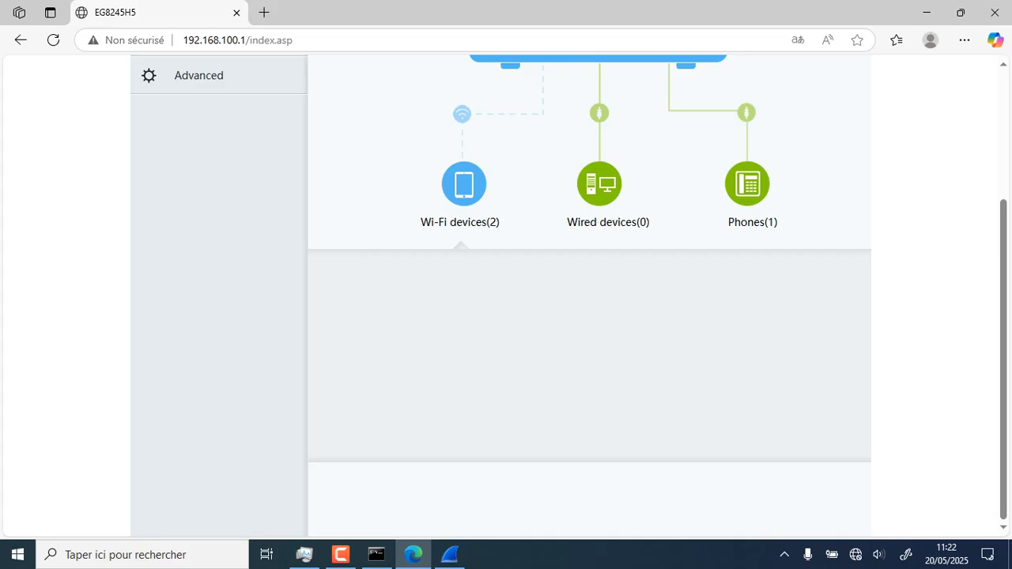
pyautogui.scroll(2, 589, 296)
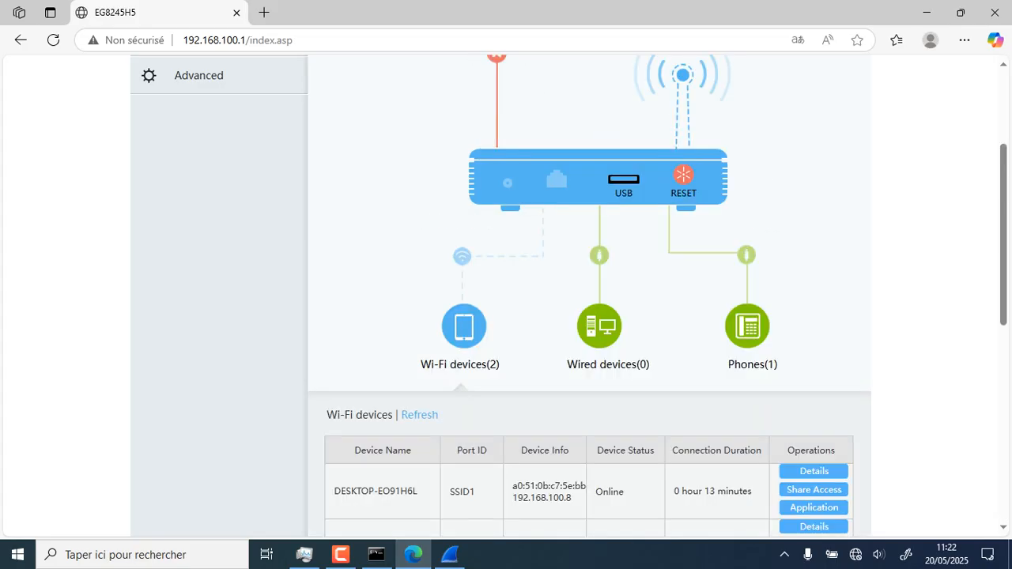
pyautogui.scroll(-2, 589, 296)
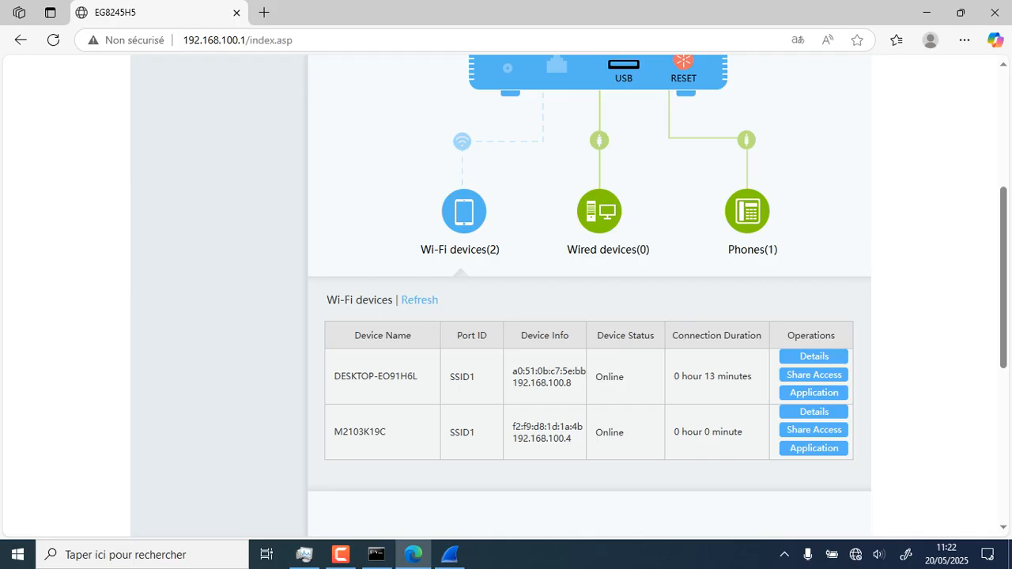
# Switch to the Command Prompt and display the ARP table again with arp -a.
pyautogui.click(377, 554)
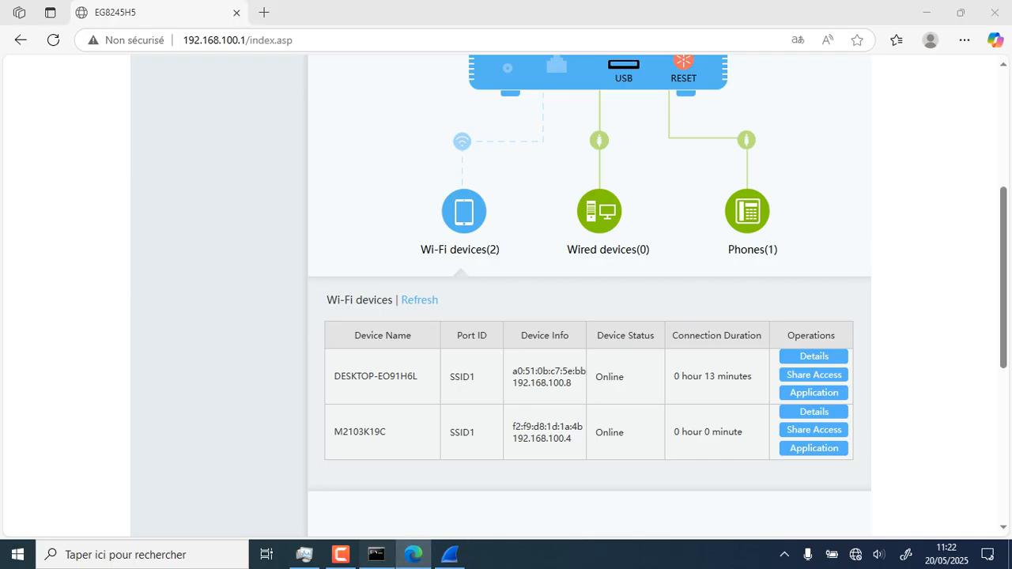
pyautogui.click(516, 269)
pyautogui.press('Up')
pyautogui.press('Up')
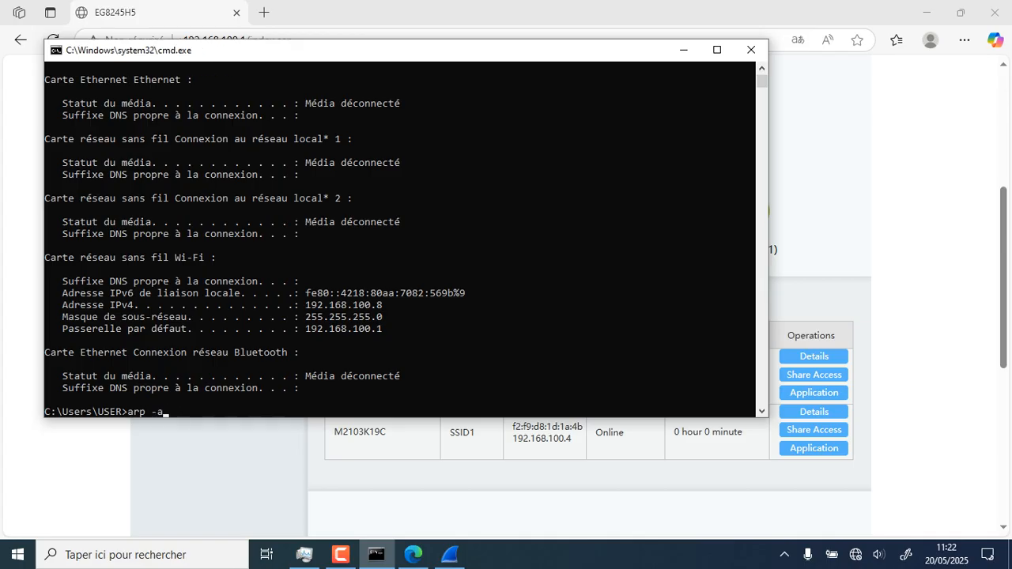
pyautogui.press('Return')
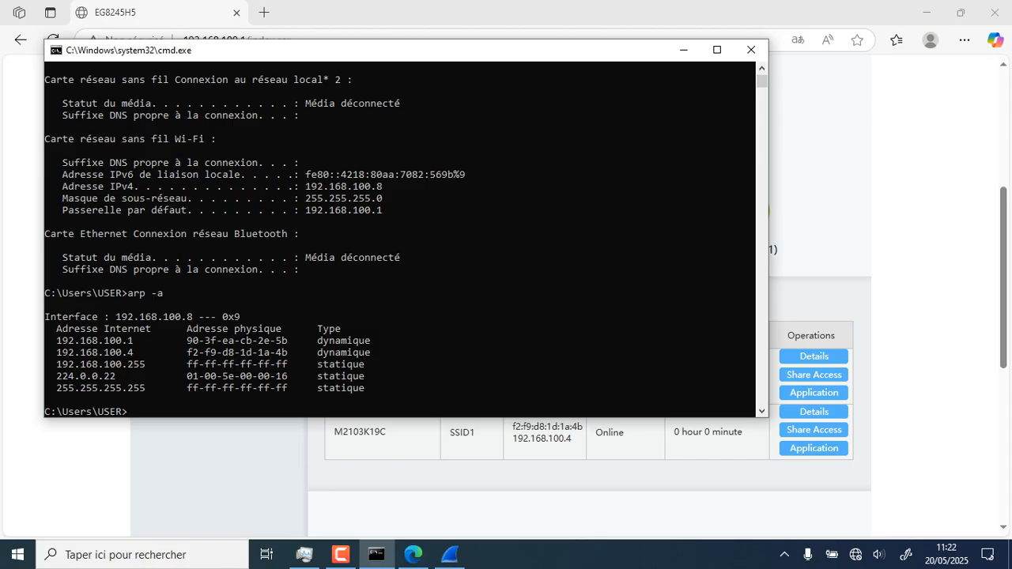
# Compare the first and latest ARP tables in the console output, and ping 192.168.100.4.
pyautogui.scroll(8, 399, 237)
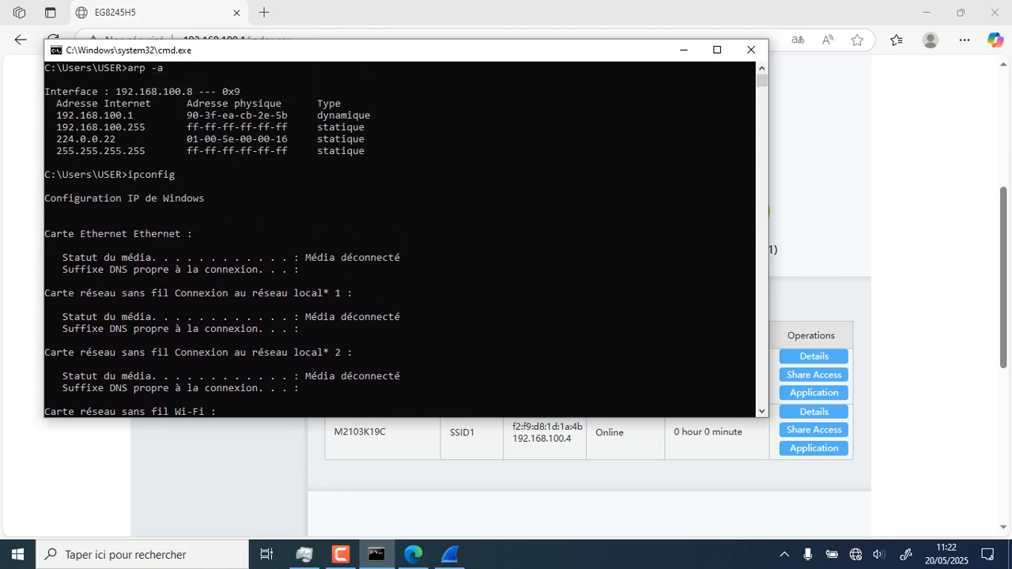
pyautogui.scroll(1, 399, 237)
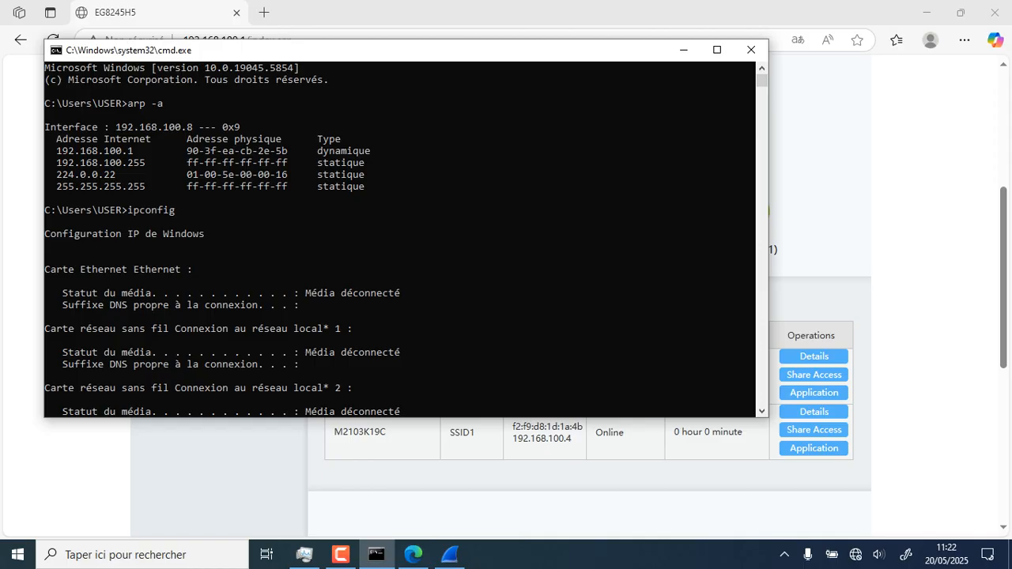
pyautogui.scroll(-7, 399, 240)
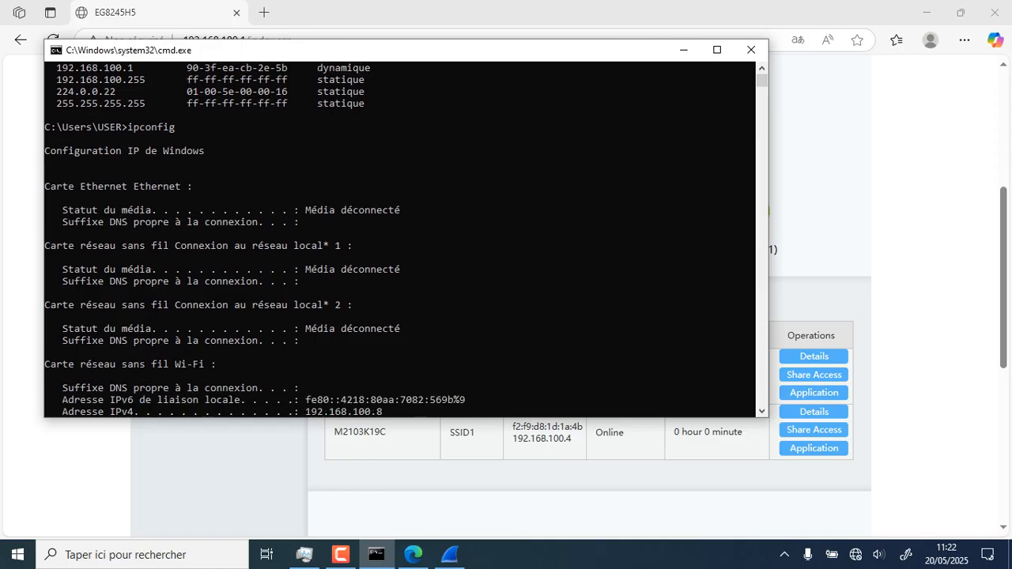
pyautogui.scroll(-6, 399, 240)
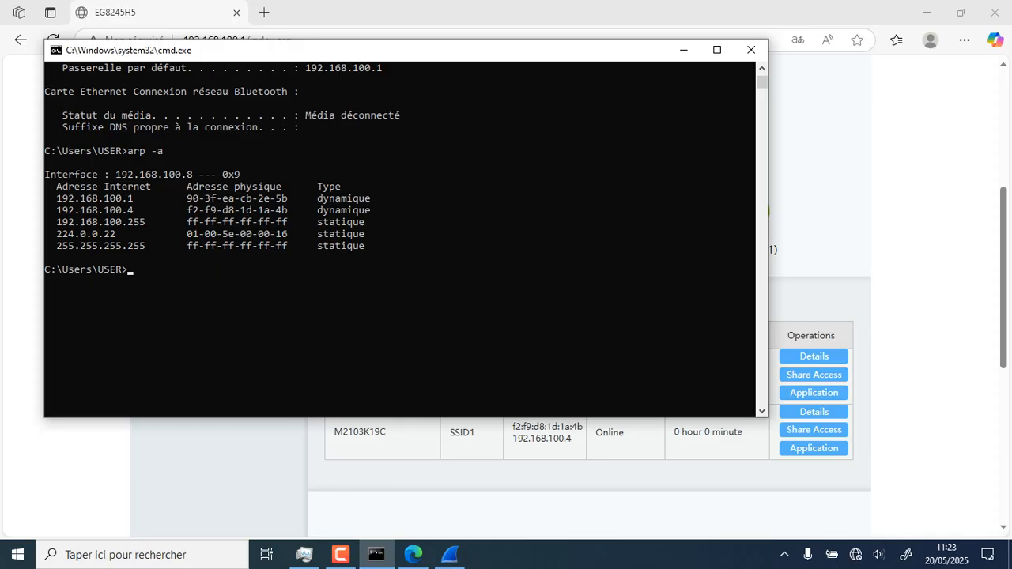
pyautogui.write('ping 192.168.100.4')
pyautogui.press('Return')
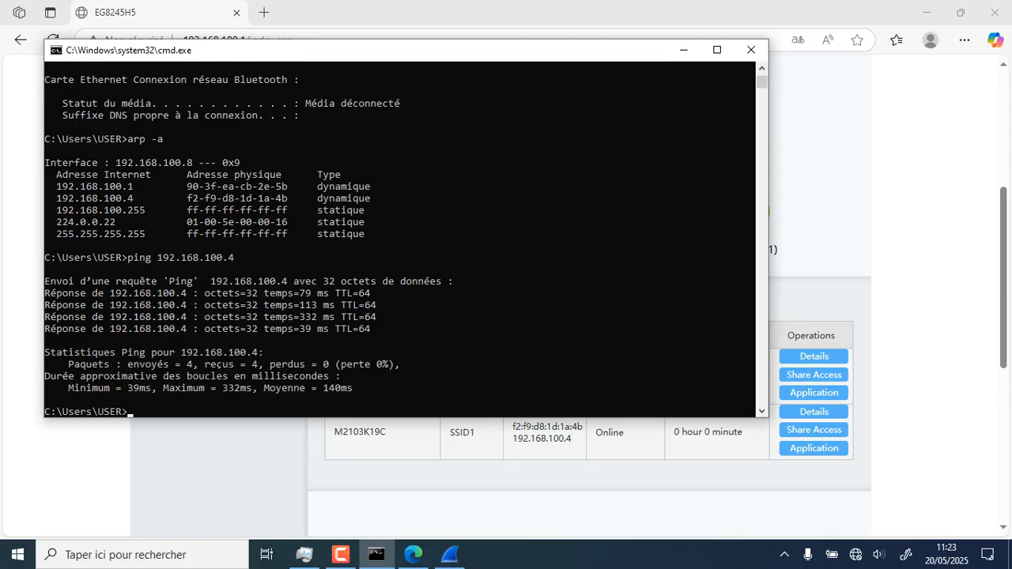
# Switch back to Edge, reload the router's home page and show its Wi-Fi devices list again.
pyautogui.hotkey('alt', 'Tab')
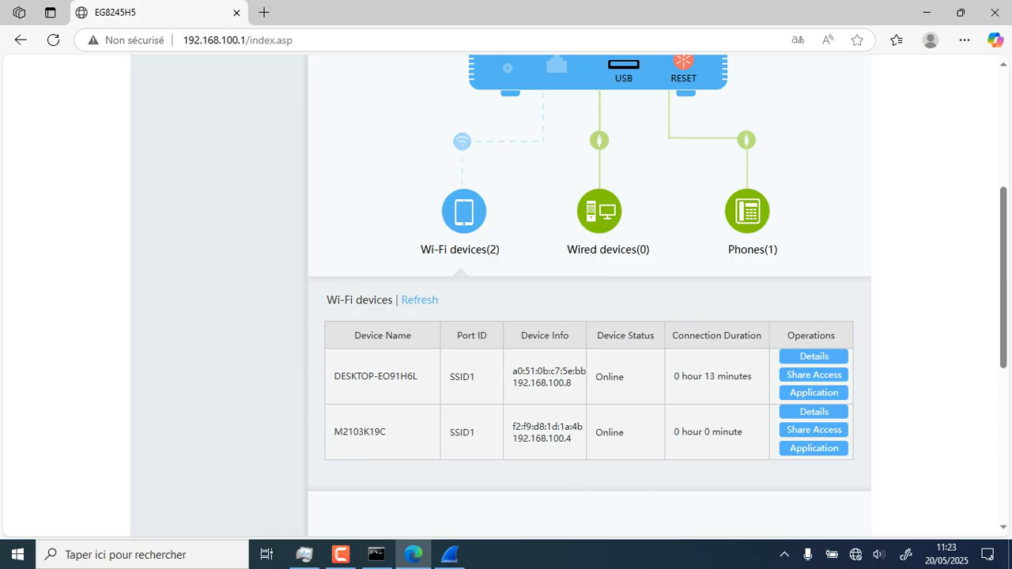
pyautogui.scroll(-3, 589, 316)
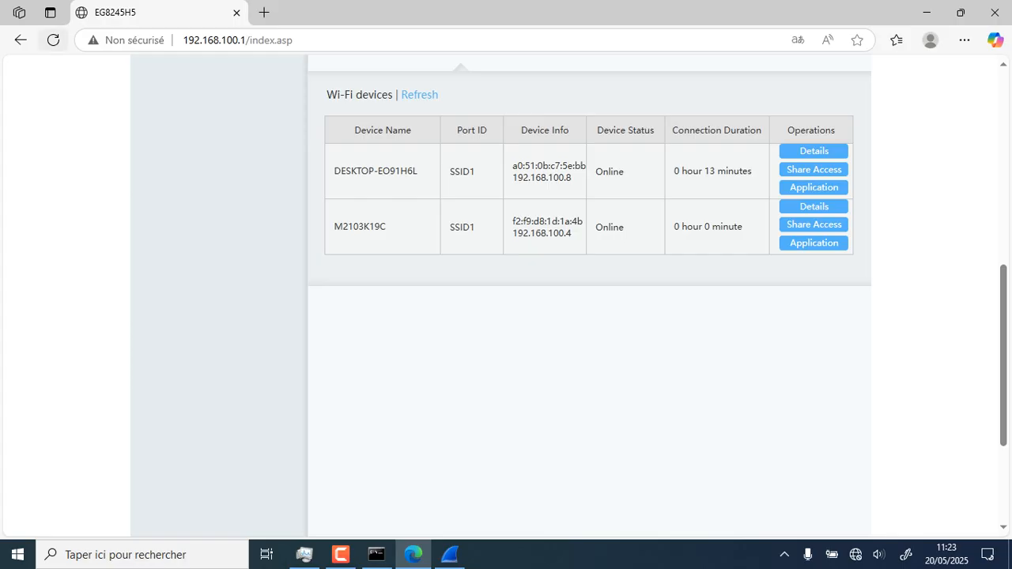
pyautogui.click(53, 39)
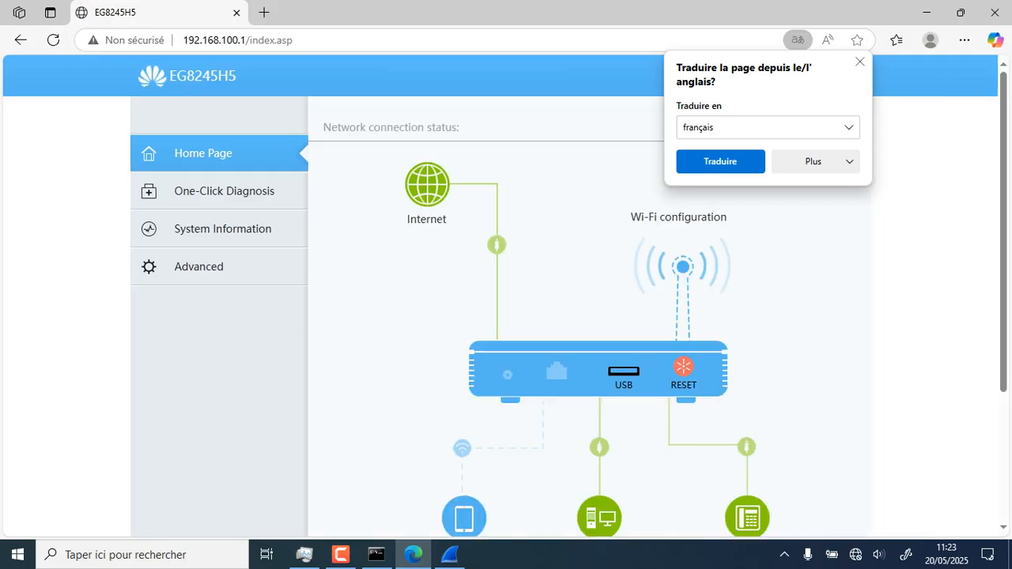
pyautogui.scroll(-2, 506, 316)
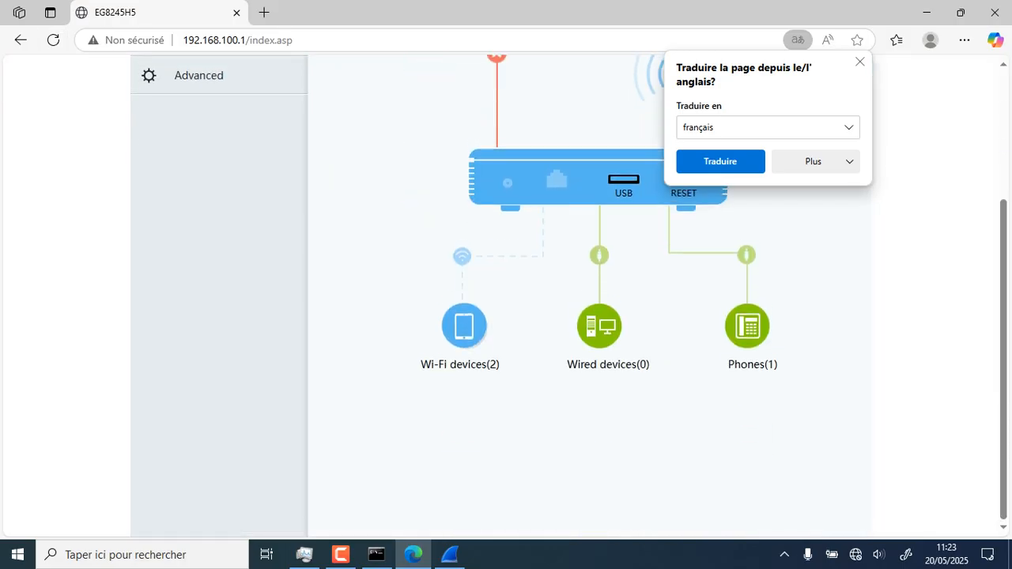
pyautogui.scroll(-2, 589, 316)
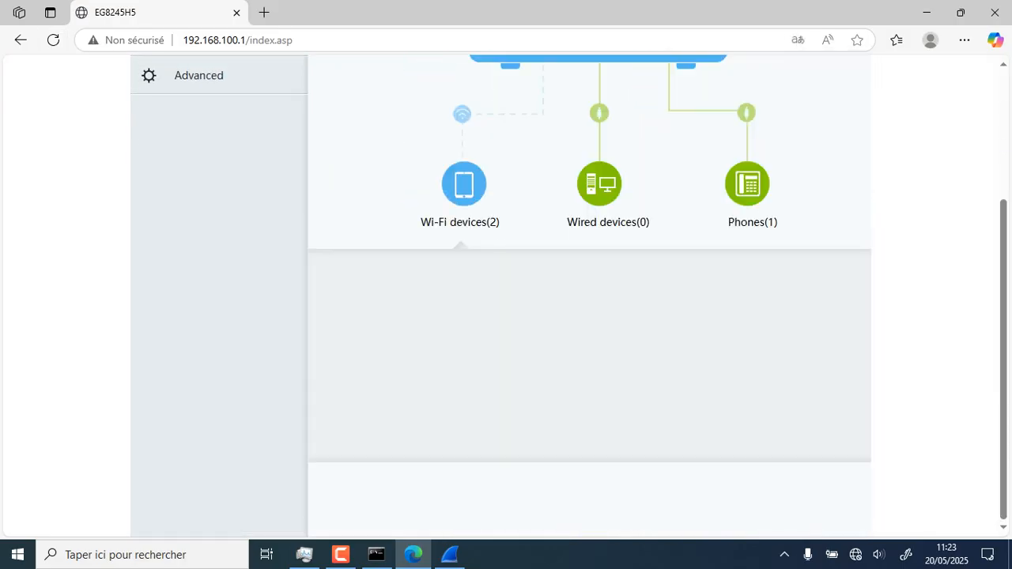
pyautogui.scroll(2, 589, 316)
pyautogui.scroll(-2, 588, 316)
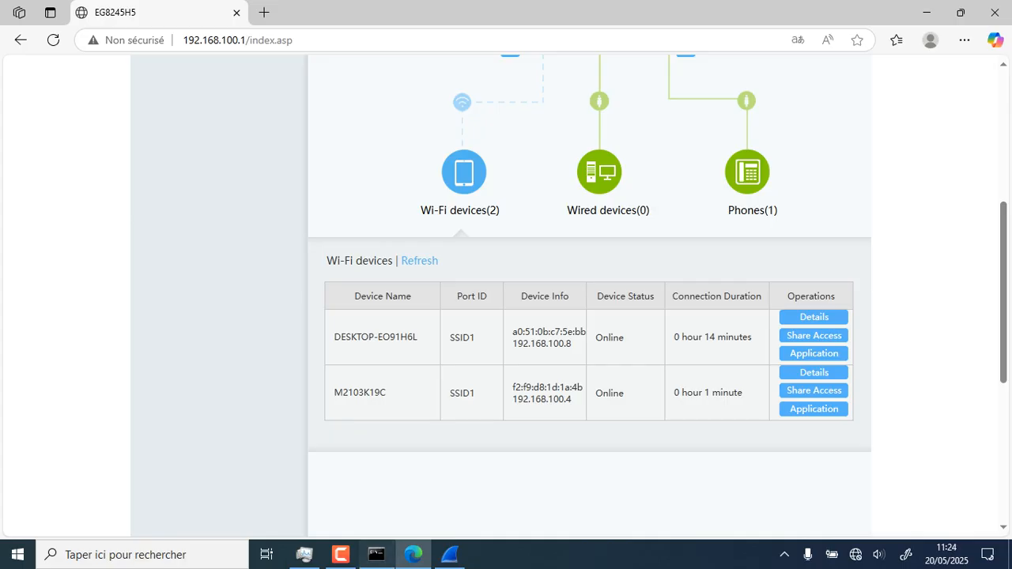
# Review the ping output in the Command Prompt, then switch to Wireshark and stop the live Wi-Fi capture.
pyautogui.click(376, 554)
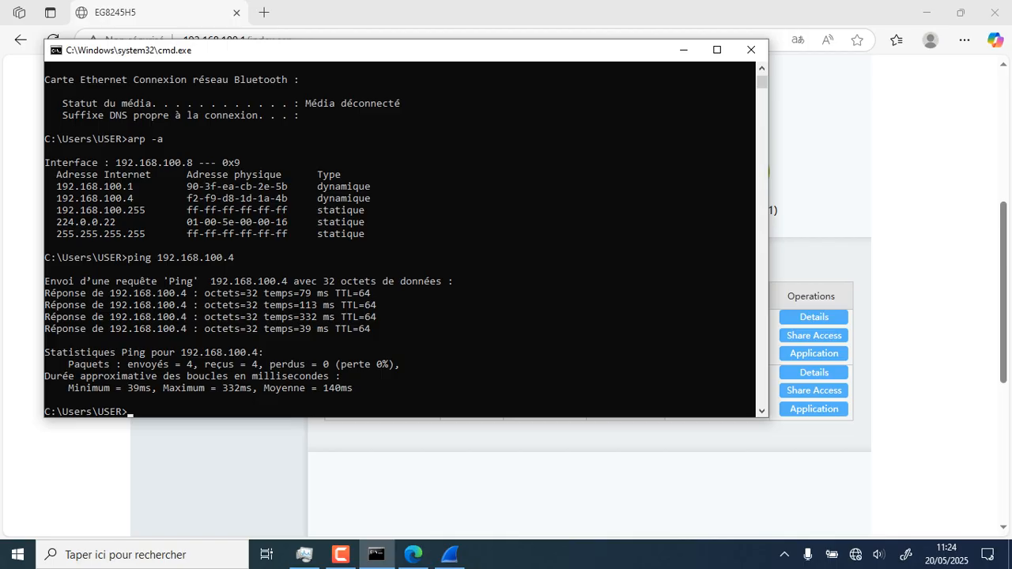
pyautogui.click(449, 554)
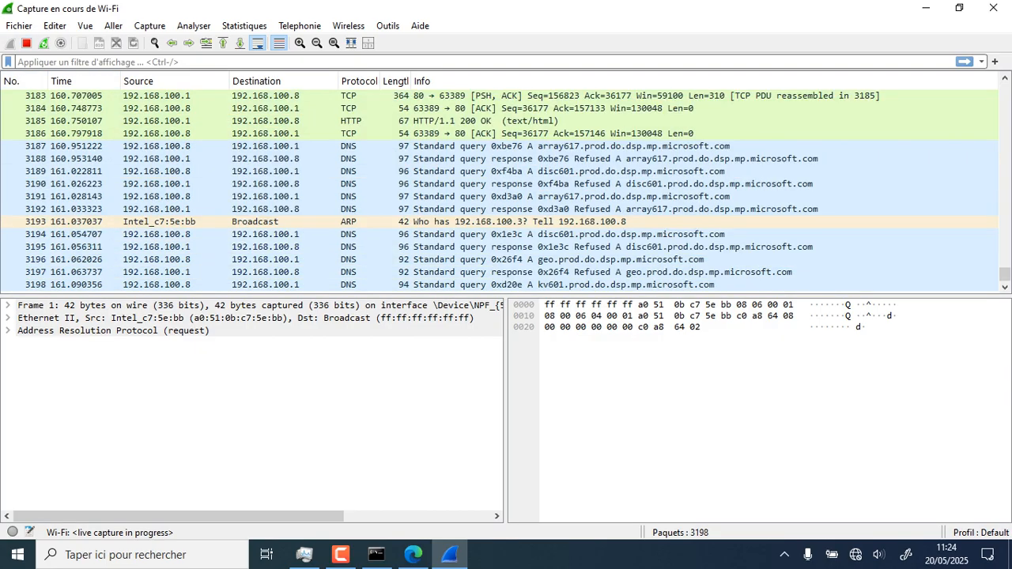
pyautogui.hotkey('ctrl', 'e')
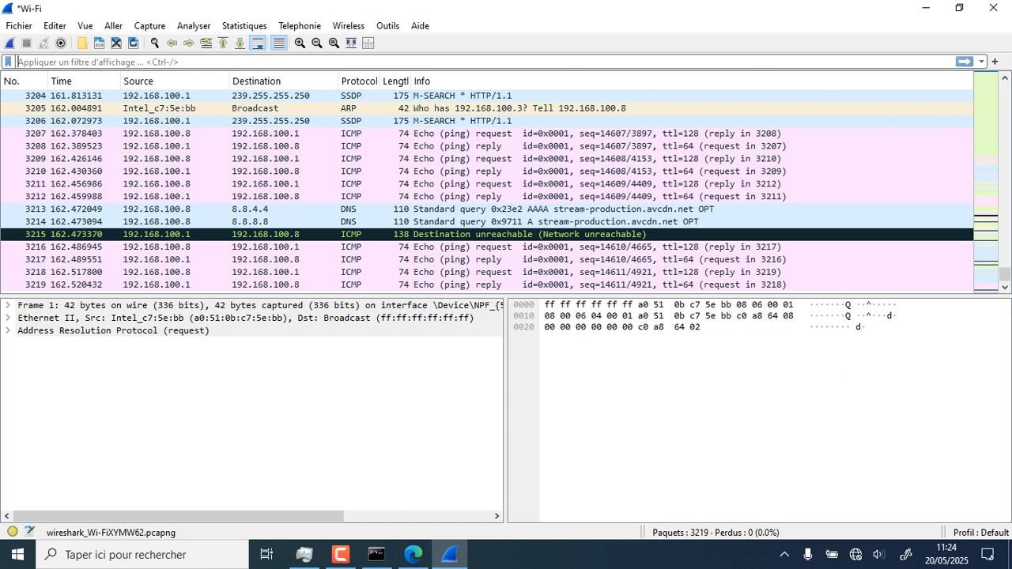
# Filter the captured packets by icmp and examine the echo requests and replies exchanged with 192.168.100.1 and 192.168.100.4.
pyautogui.write('IC')
pyautogui.press('BackSpace')
pyautogui.press('BackSpace')
pyautogui.write('icmp')
pyautogui.press('Return')
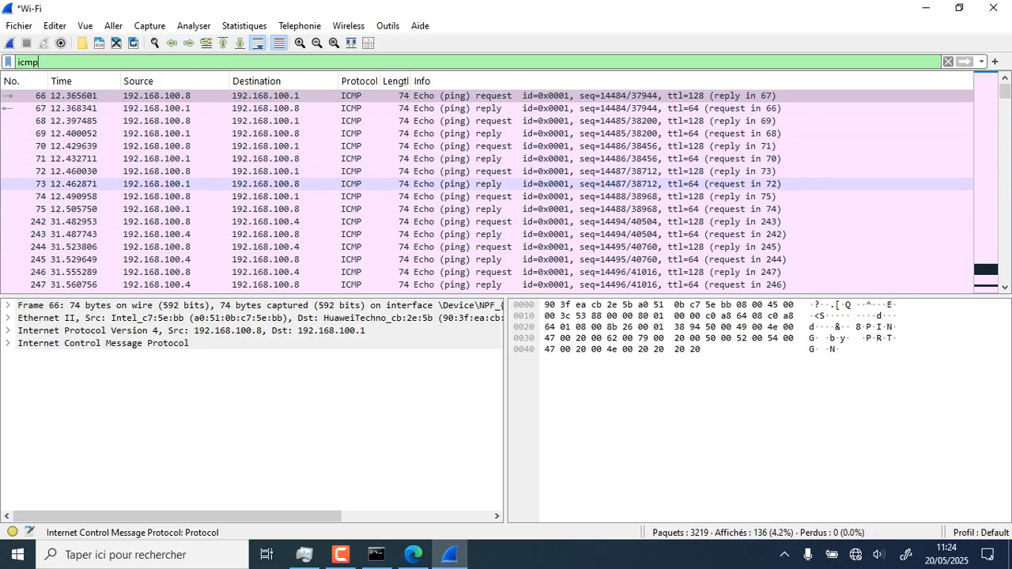
pyautogui.scroll(-4, 487, 189)
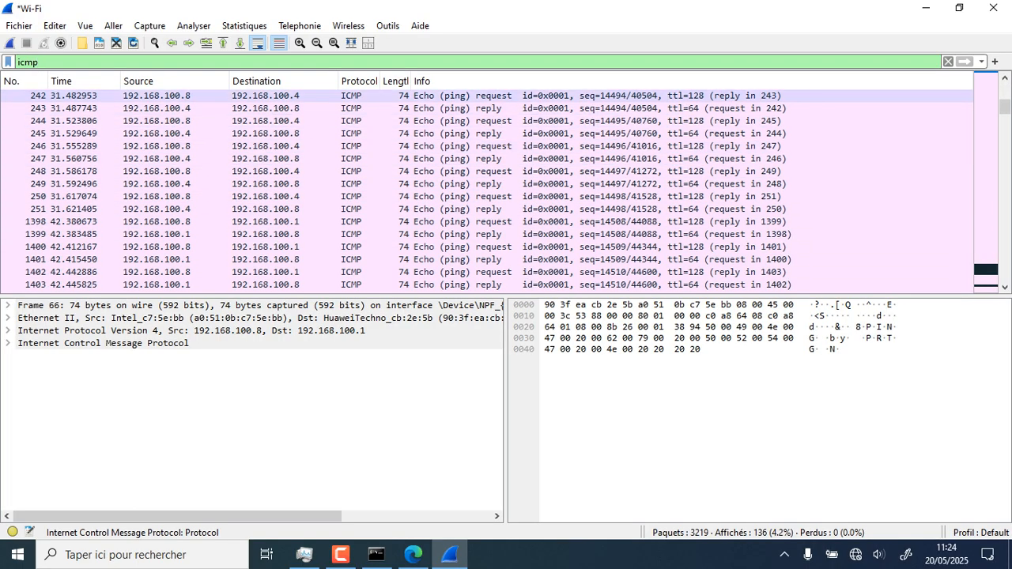
pyautogui.scroll(-3, 487, 190)
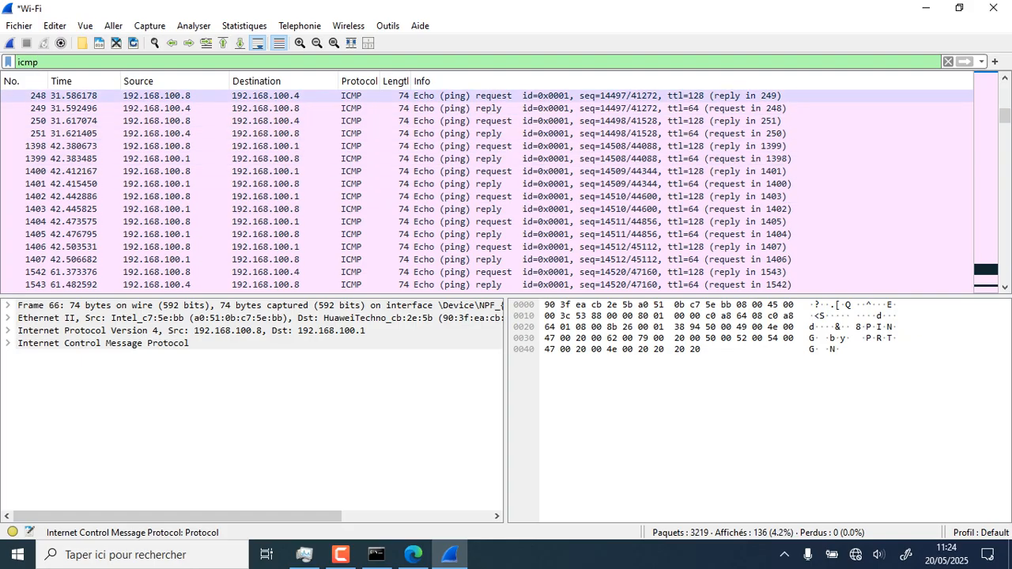
pyautogui.scroll(-1, 487, 190)
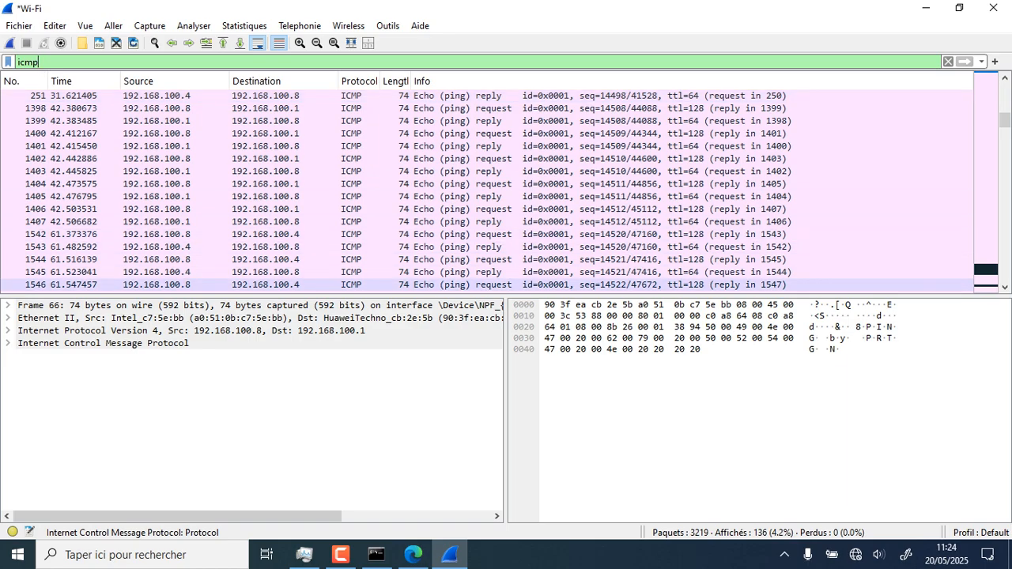
pyautogui.scroll(5, 486, 196)
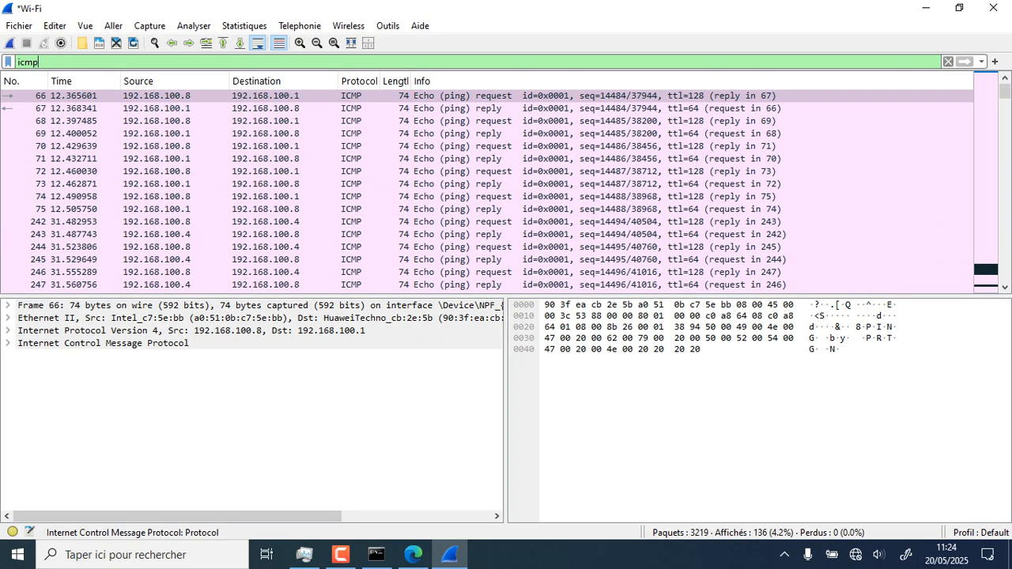
# Replace the display filter with arp to list only the ARP packets.
pyautogui.press('BackSpace')
pyautogui.press('BackSpace')
pyautogui.press('BackSpace')
pyautogui.press('BackSpace')
pyautogui.write('arp')
pyautogui.press('Return')
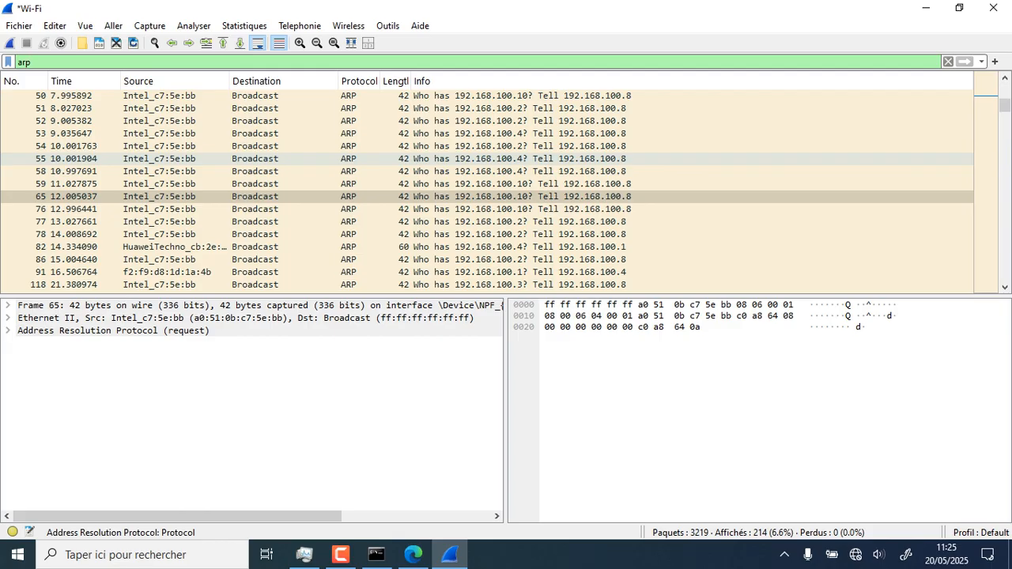
# Examine the source, destination and info of the ARP broadcast requests and replies from the start of the capture.
pyautogui.scroll(-6, 486, 189)
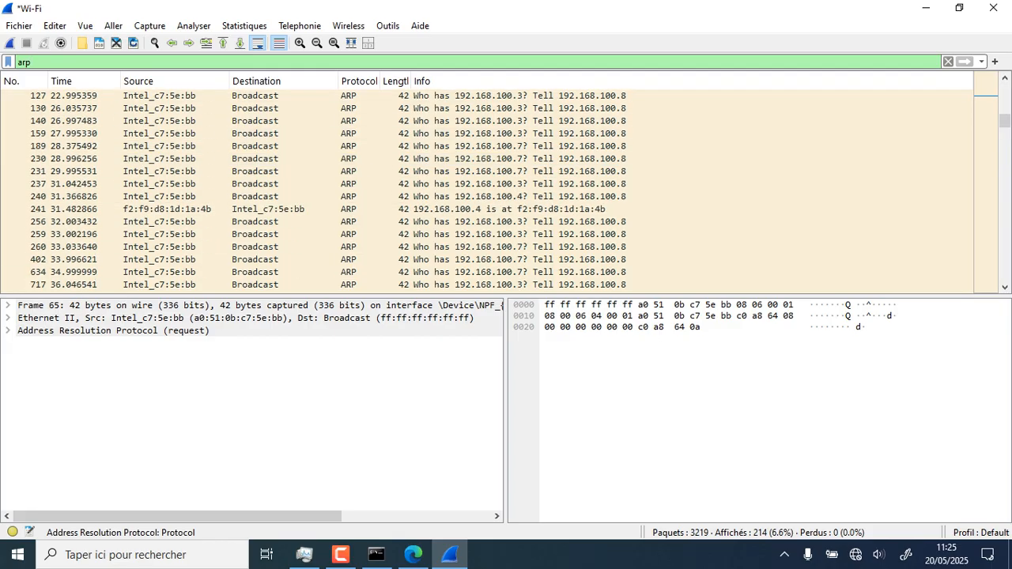
pyautogui.scroll(-1, 487, 189)
pyautogui.scroll(-1, 486, 190)
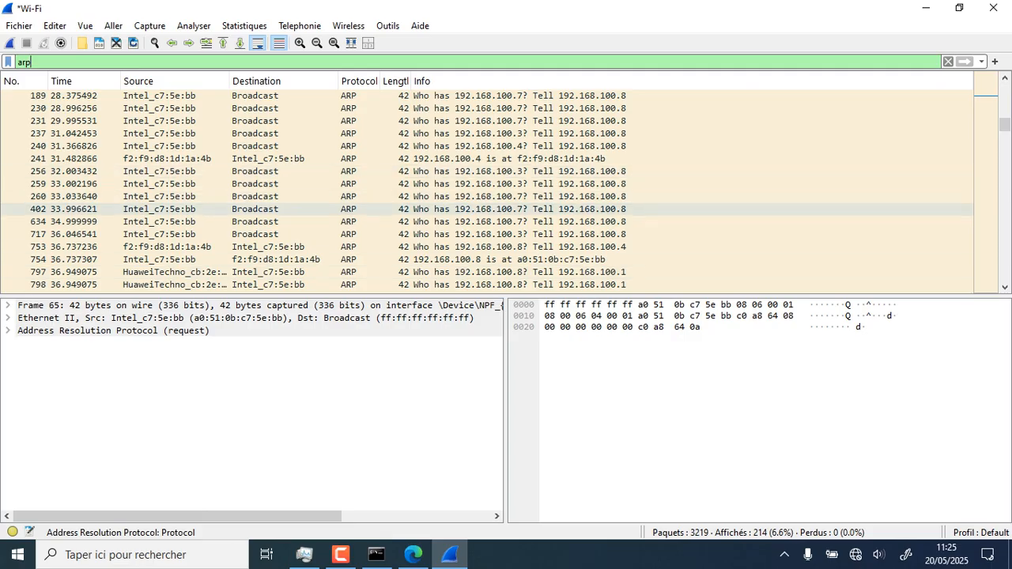
pyautogui.scroll(4, 474, 209)
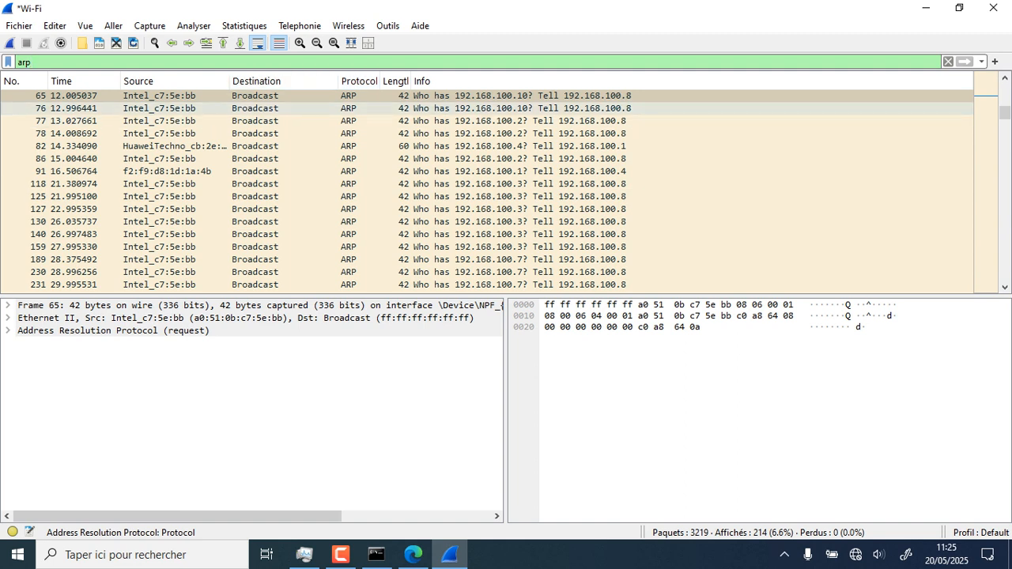
pyautogui.scroll(-1, 486, 189)
pyautogui.scroll(3, 486, 190)
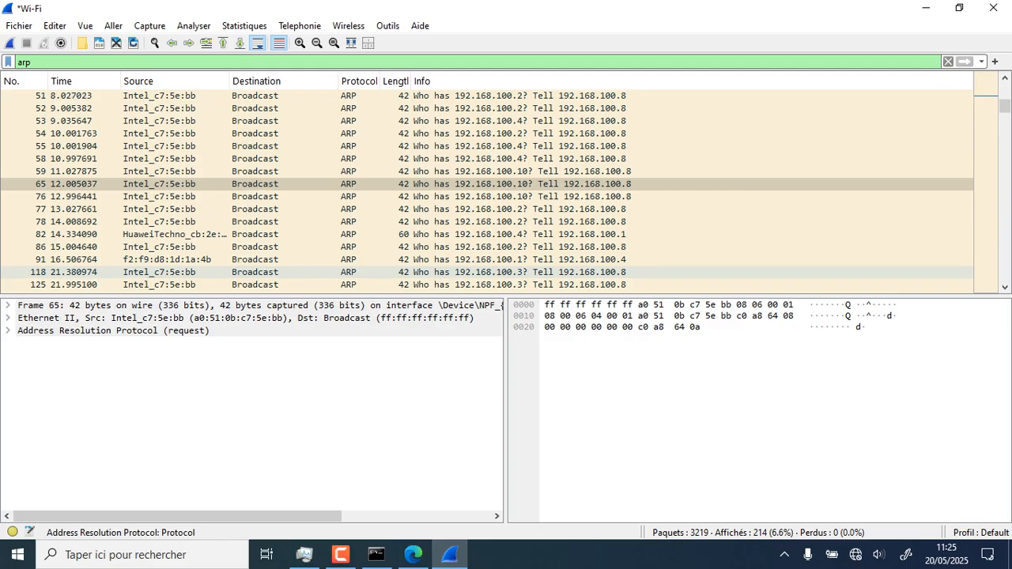
pyautogui.scroll(5, 486, 190)
pyautogui.scroll(1, 486, 190)
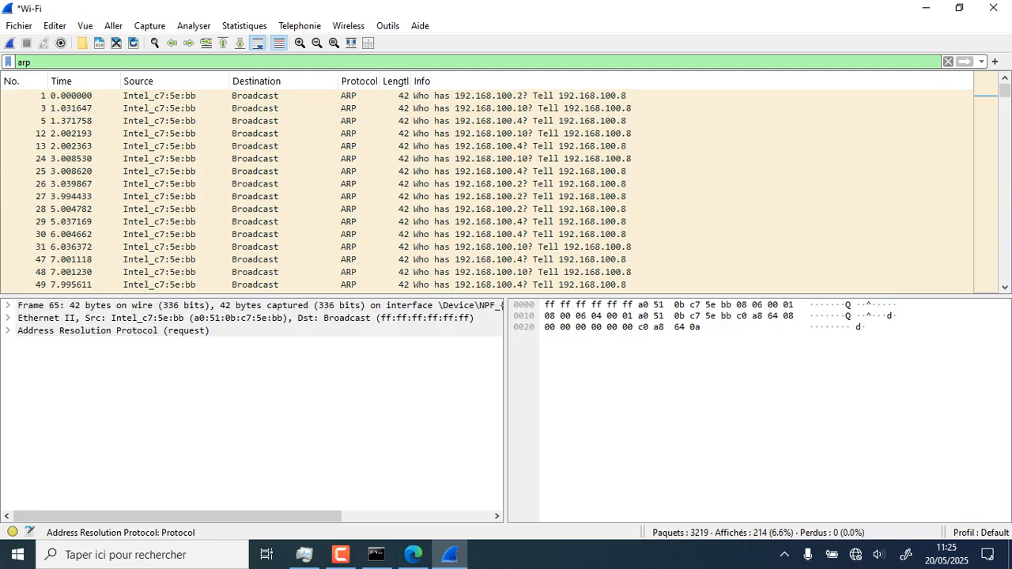
pyautogui.scroll(-5, 486, 190)
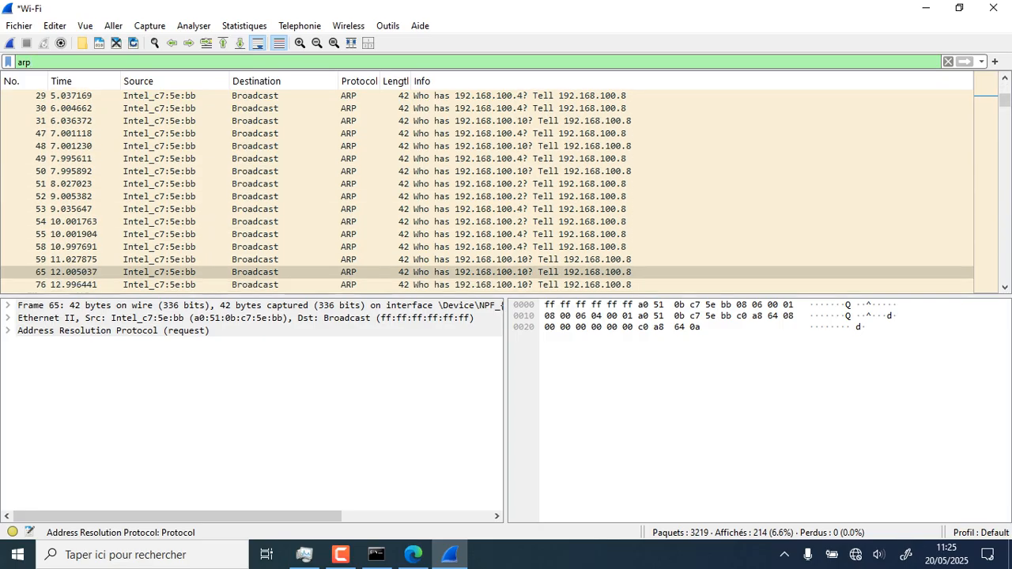
pyautogui.scroll(-2, 486, 197)
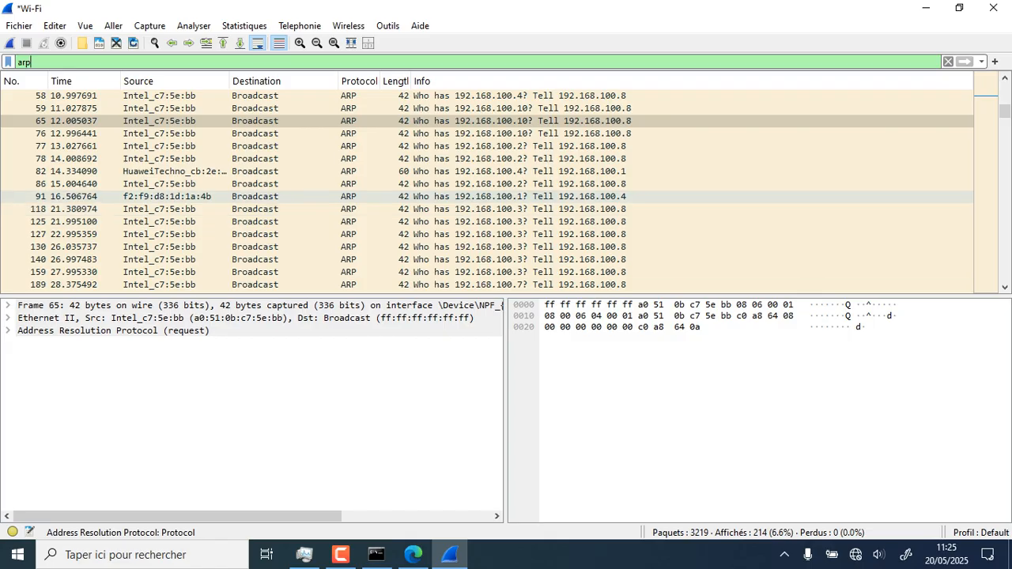
# Select packet 91, the broadcast ARP request for 192.168.100.1, and examine the ARP requests and replies around it.
pyautogui.click(284, 197)
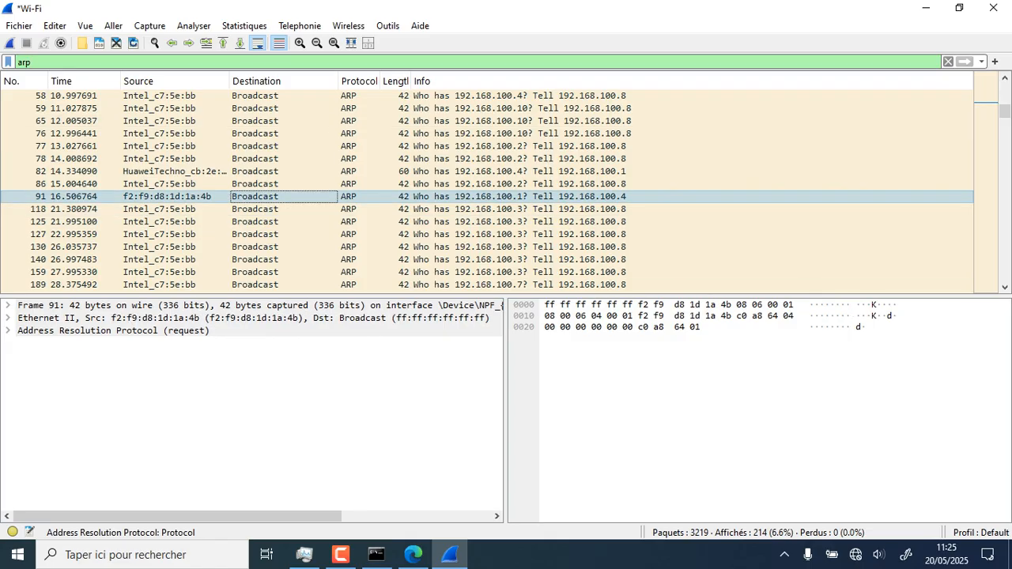
pyautogui.click(175, 197)
pyautogui.click(84, 197)
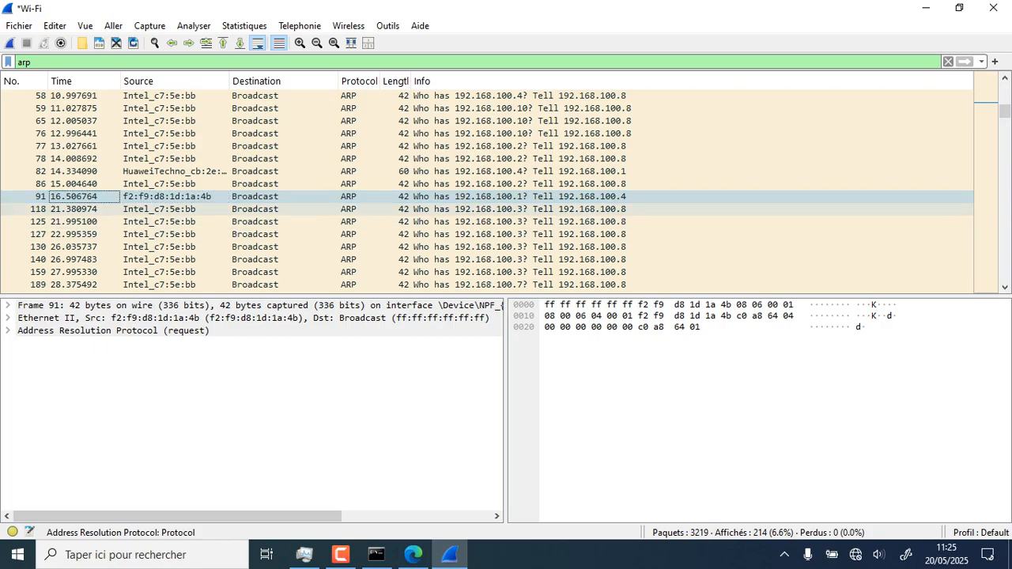
pyautogui.scroll(-4, 487, 190)
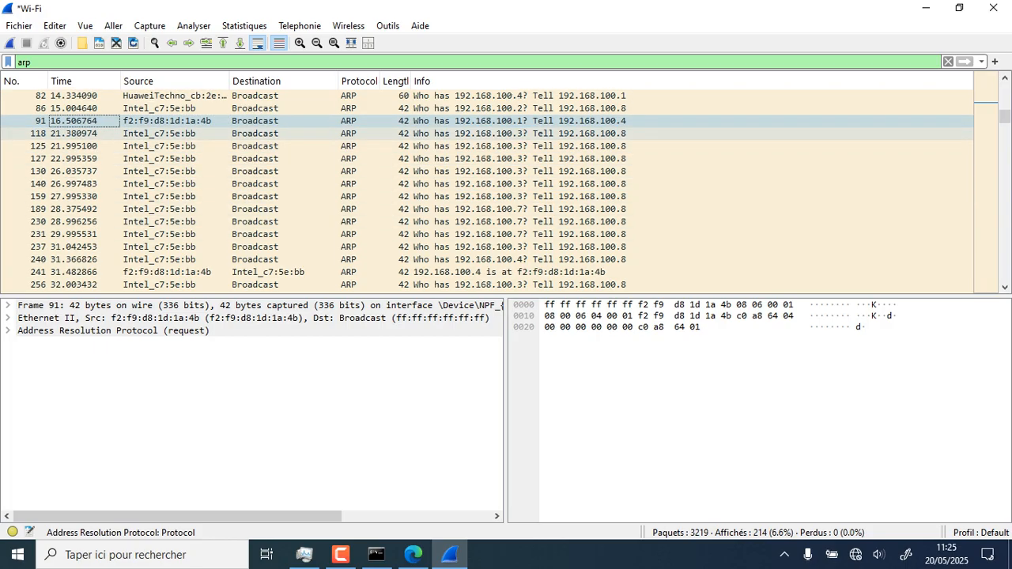
pyautogui.scroll(4, 486, 190)
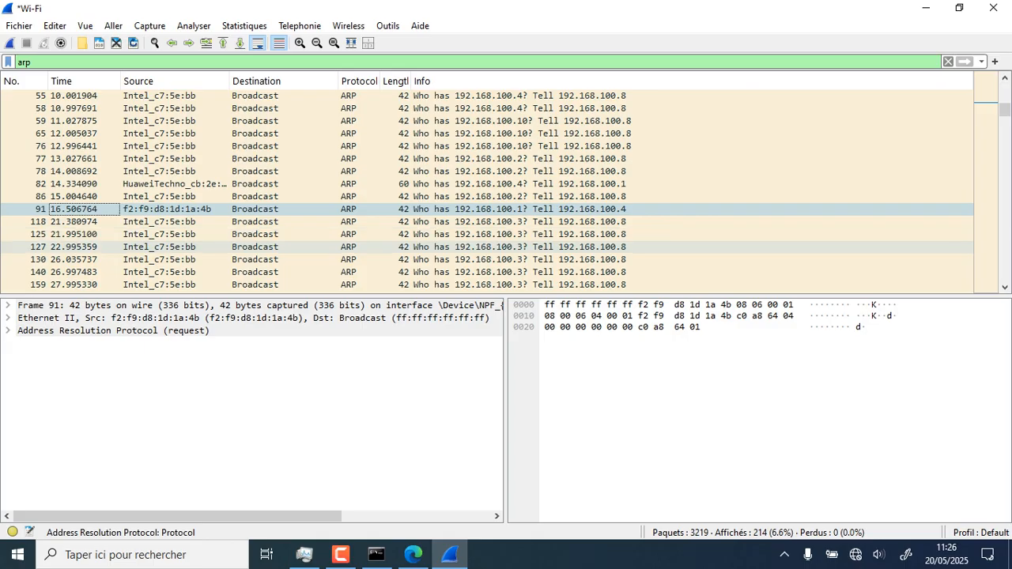
pyautogui.scroll(-3, 487, 189)
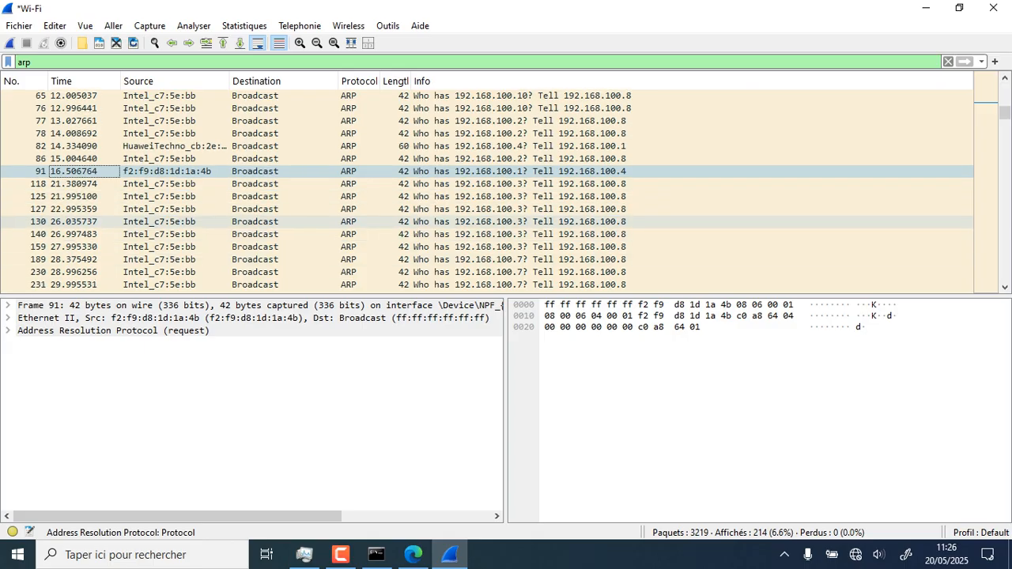
pyautogui.scroll(-1, 487, 190)
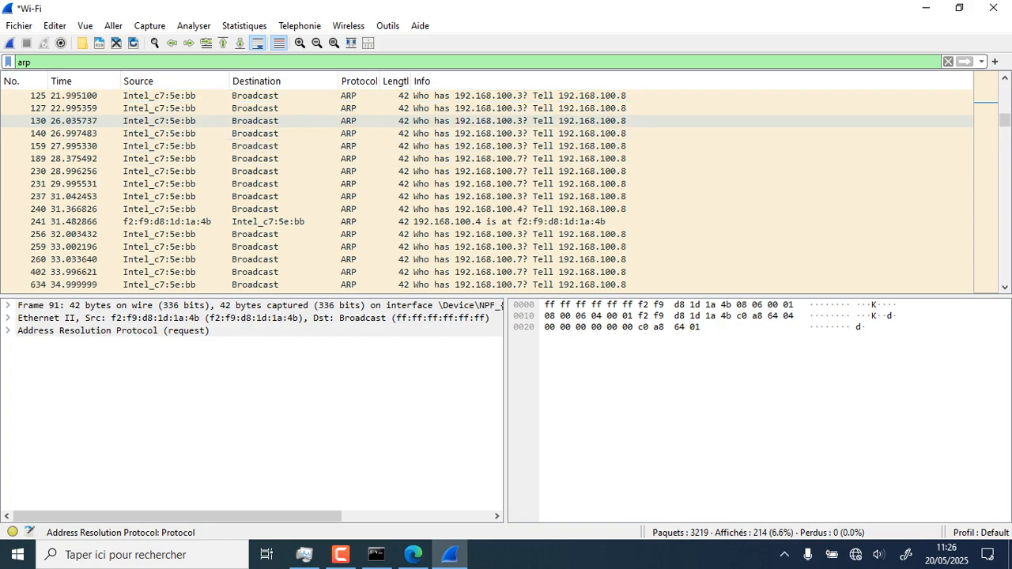
pyautogui.scroll(-1, 486, 190)
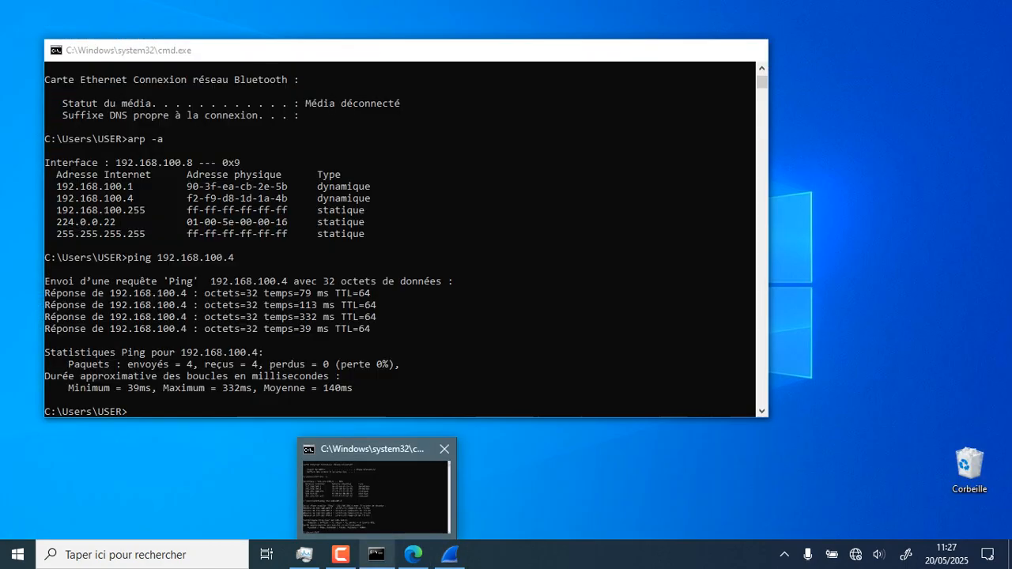
# Switch to the Command Prompt and run arp -a to list the ARP table again.
pyautogui.click(372, 485)
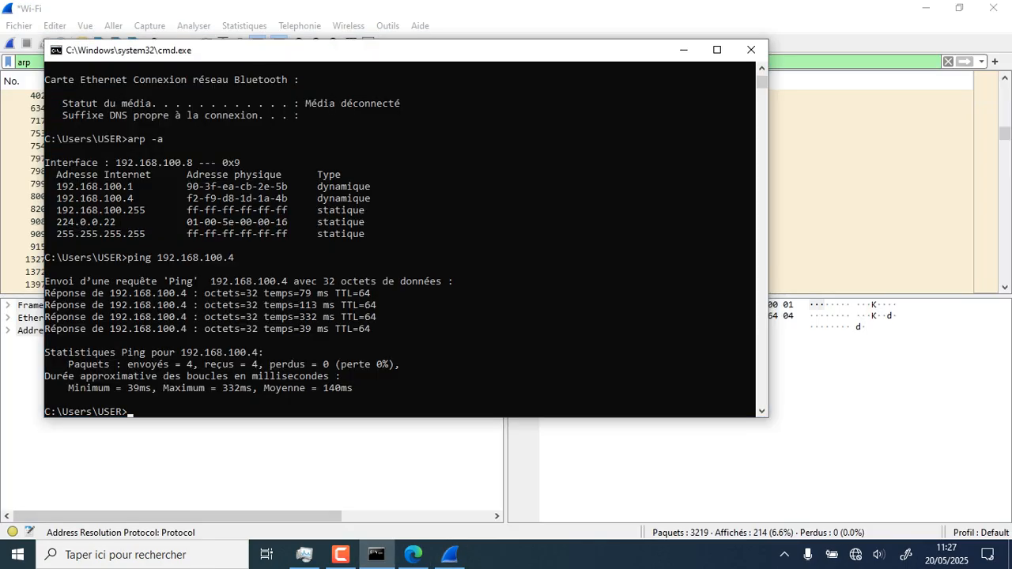
pyautogui.scroll(-2, 399, 237)
pyautogui.scroll(5, 399, 237)
pyautogui.scroll(1, 399, 237)
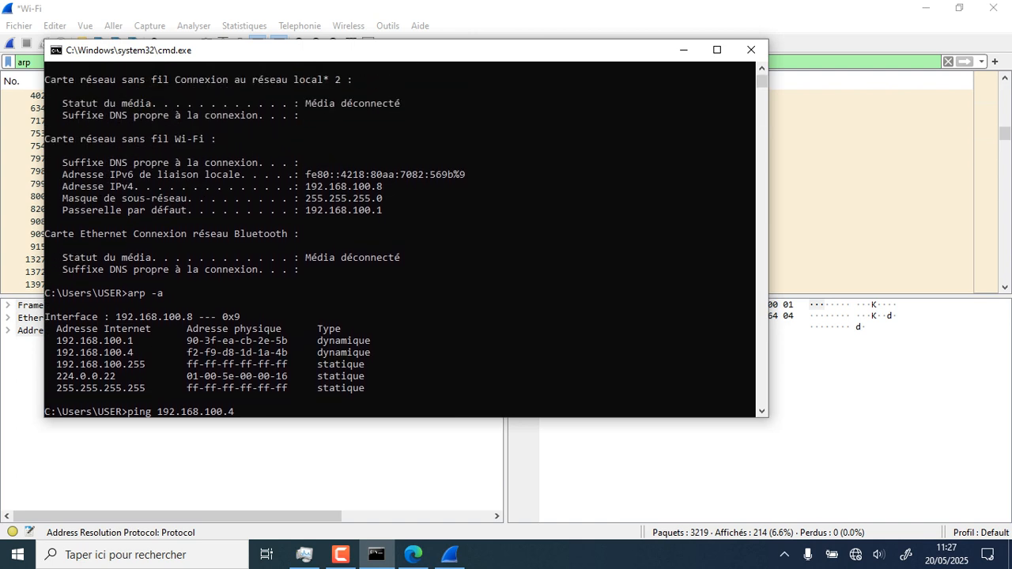
pyautogui.write('arp')
pyautogui.write(' 6a')
pyautogui.press('BackSpace')
pyautogui.press('BackSpace')
pyautogui.write('-a')
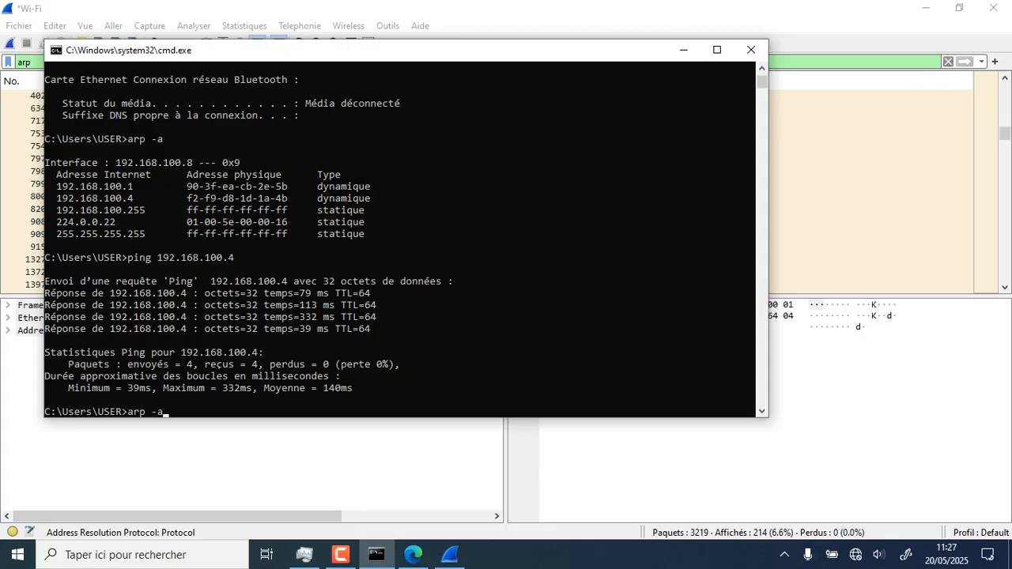
pyautogui.press('Return')
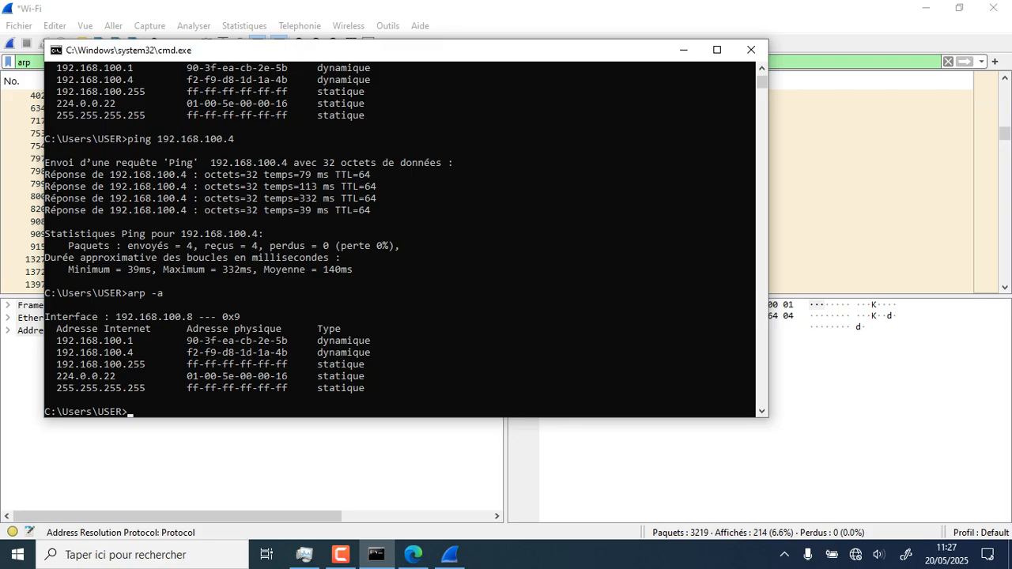
# Return to Wireshark, select packet 241, the ARP reply from 192.168.100.4, and compare its MAC address with the Command Prompt's ARP table.
pyautogui.hotkey('alt', 'Tab')
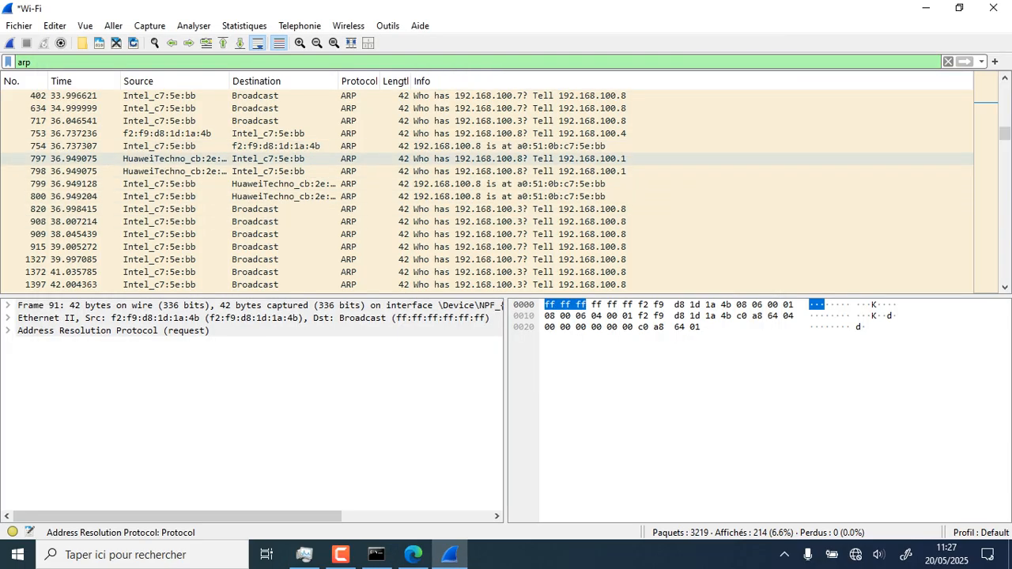
pyautogui.scroll(2, 486, 222)
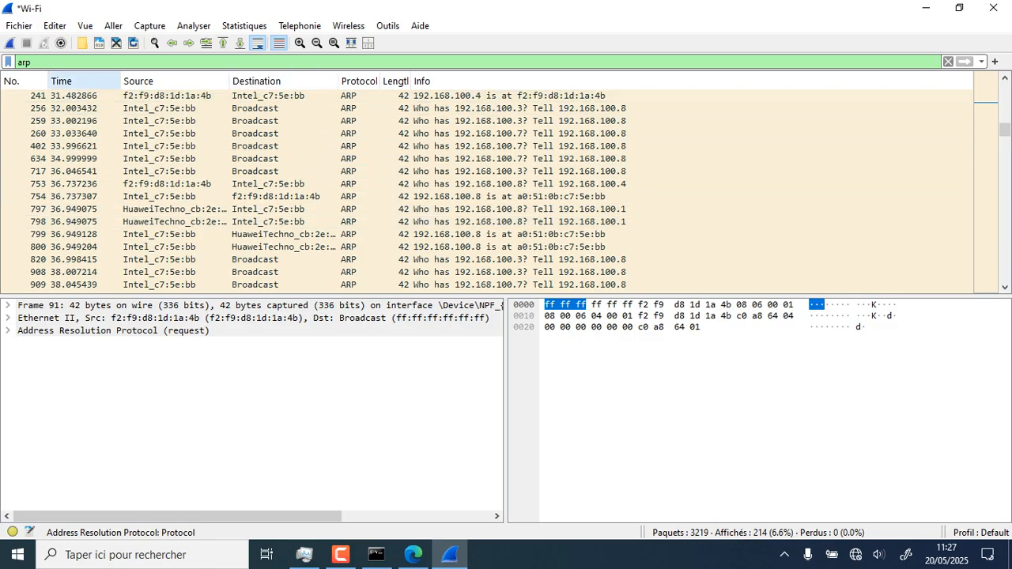
pyautogui.click(33, 96)
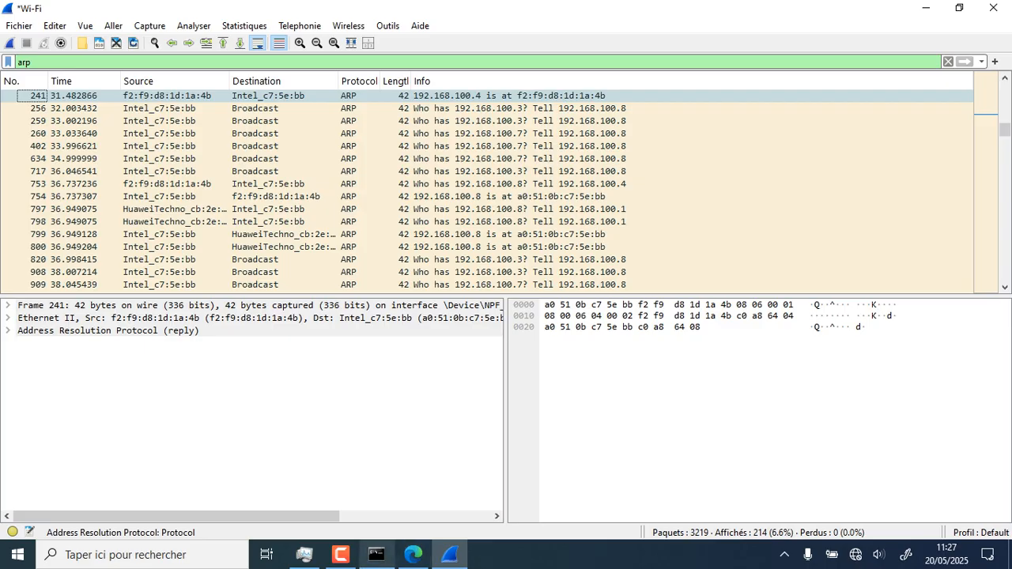
pyautogui.click(376, 554)
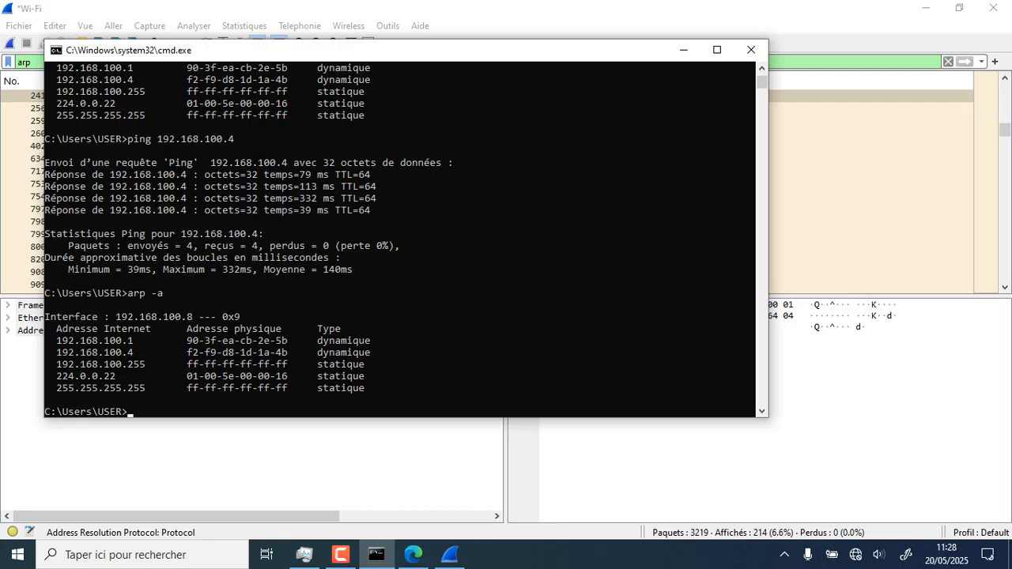
pyautogui.hotkey('alt', 'Tab')
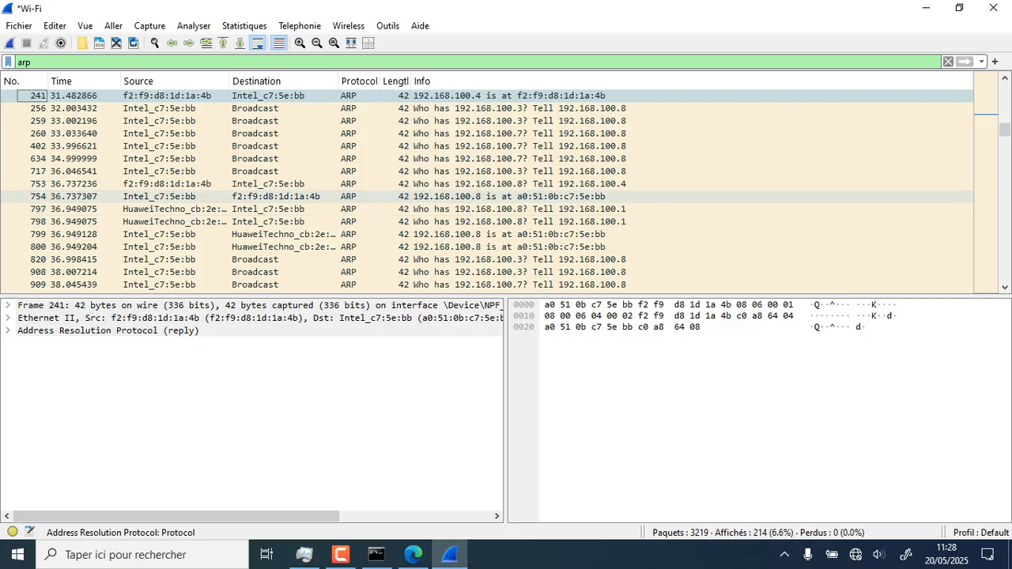
# Examine the ARP requests and replies from the start of the capture through the packets around the 60-second mark.
pyautogui.scroll(-2, 486, 190)
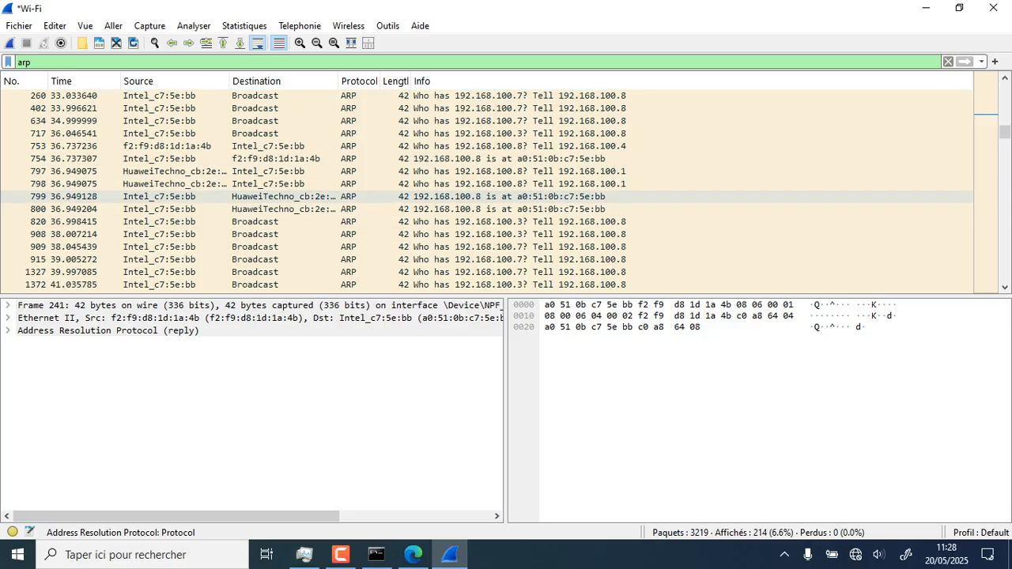
pyautogui.scroll(3, 486, 190)
pyautogui.scroll(8, 486, 190)
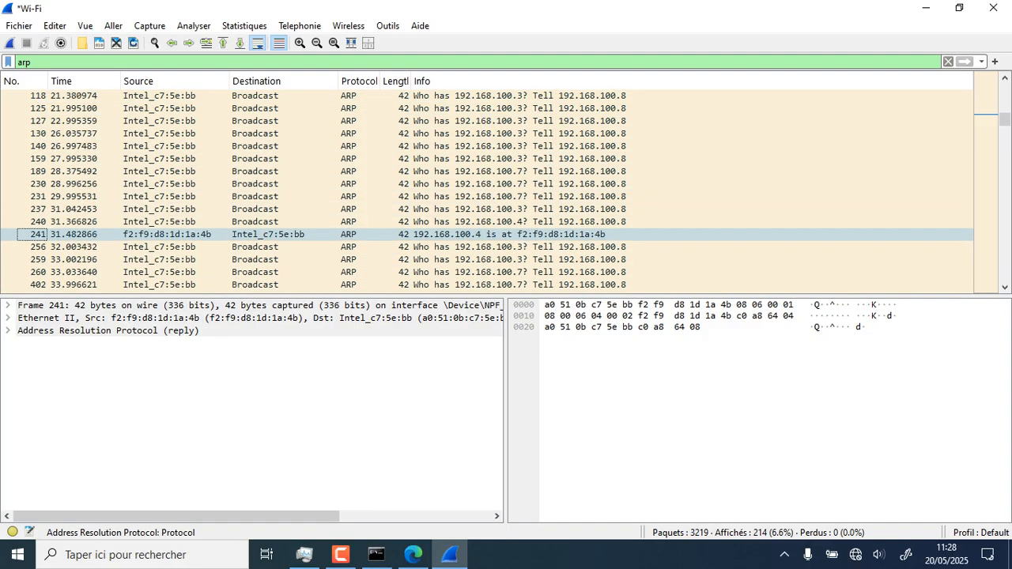
pyautogui.scroll(5, 486, 189)
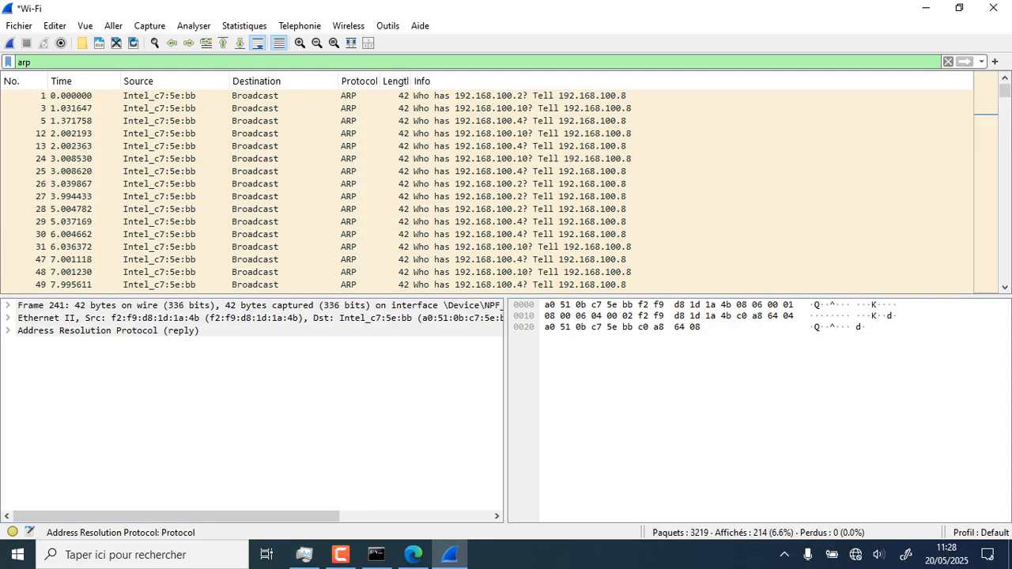
pyautogui.scroll(-1, 486, 171)
pyautogui.scroll(1, 486, 171)
pyautogui.scroll(-1, 486, 171)
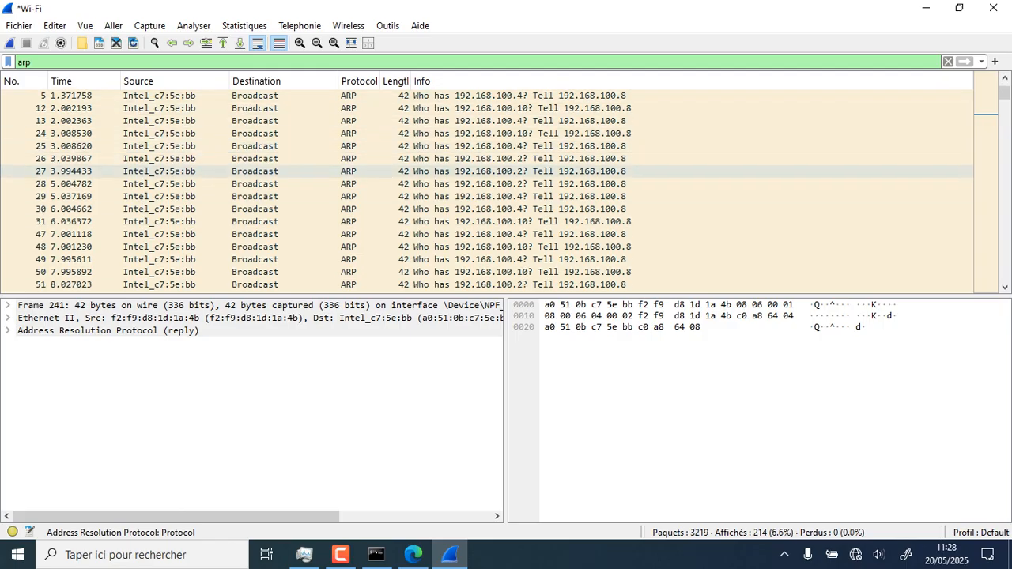
pyautogui.scroll(-3, 486, 170)
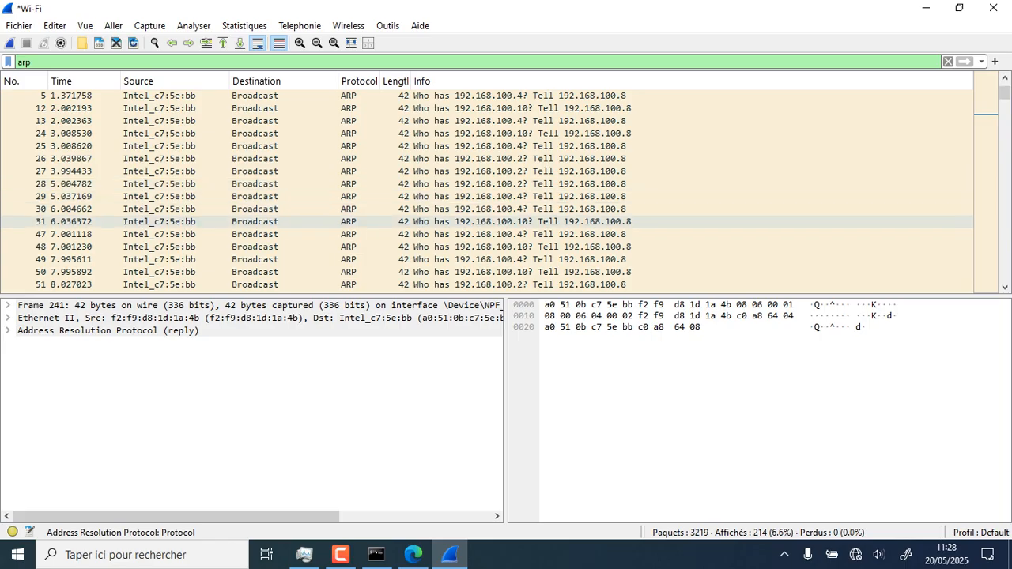
pyautogui.scroll(-10, 486, 171)
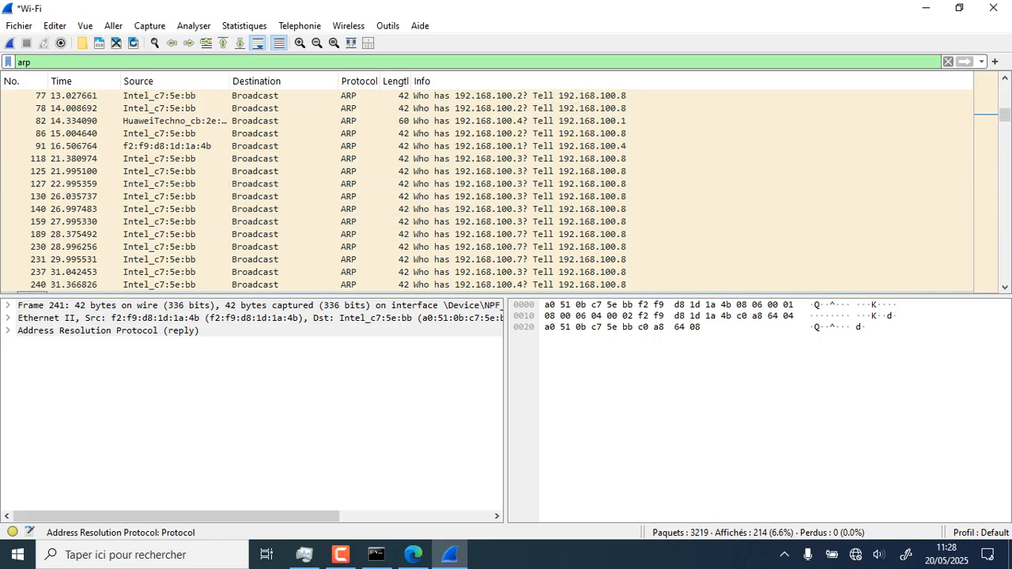
pyautogui.scroll(-2, 486, 189)
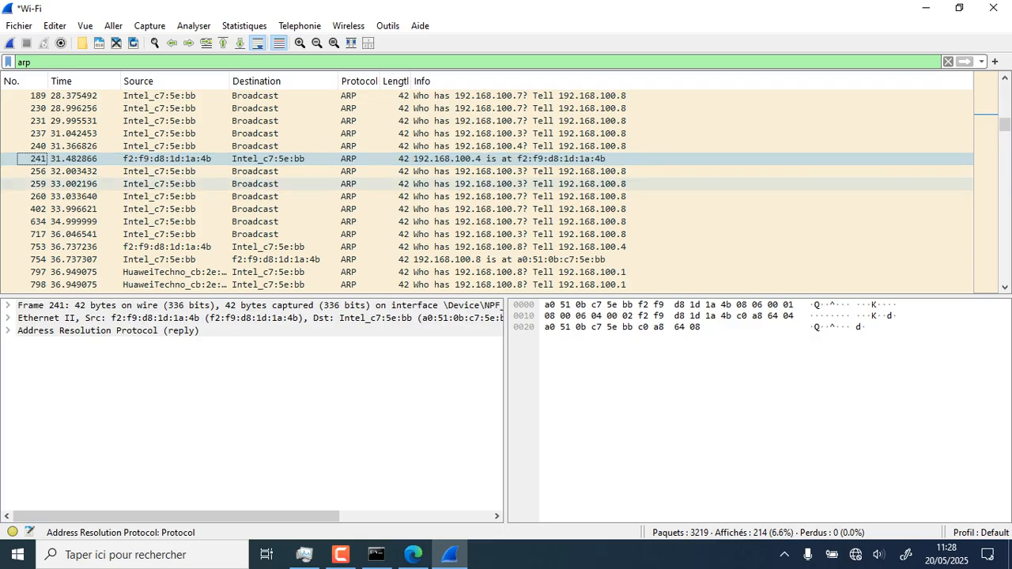
pyautogui.scroll(-4, 486, 190)
pyautogui.scroll(-2, 486, 189)
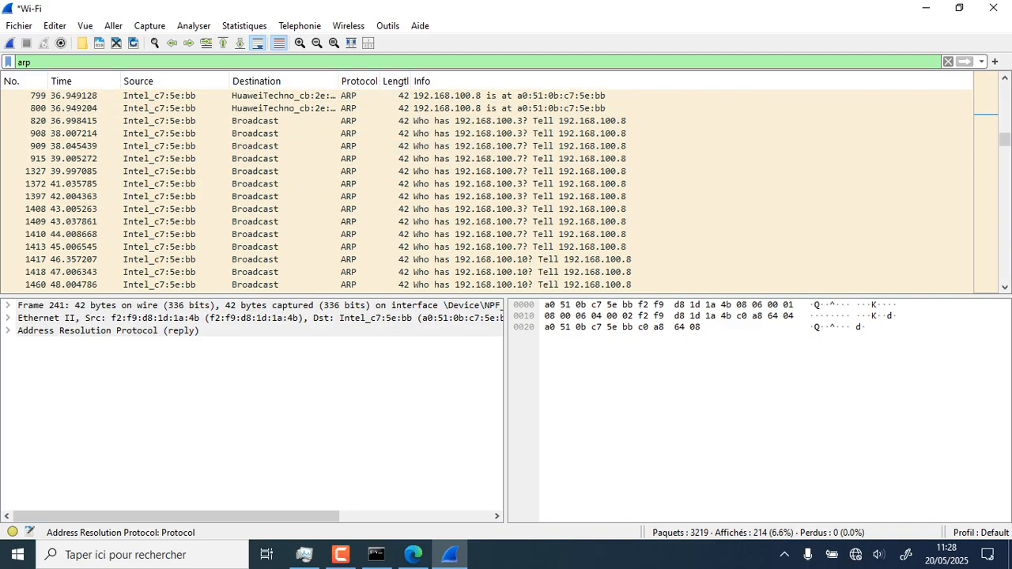
pyautogui.scroll(-2, 486, 190)
pyautogui.scroll(-3, 487, 190)
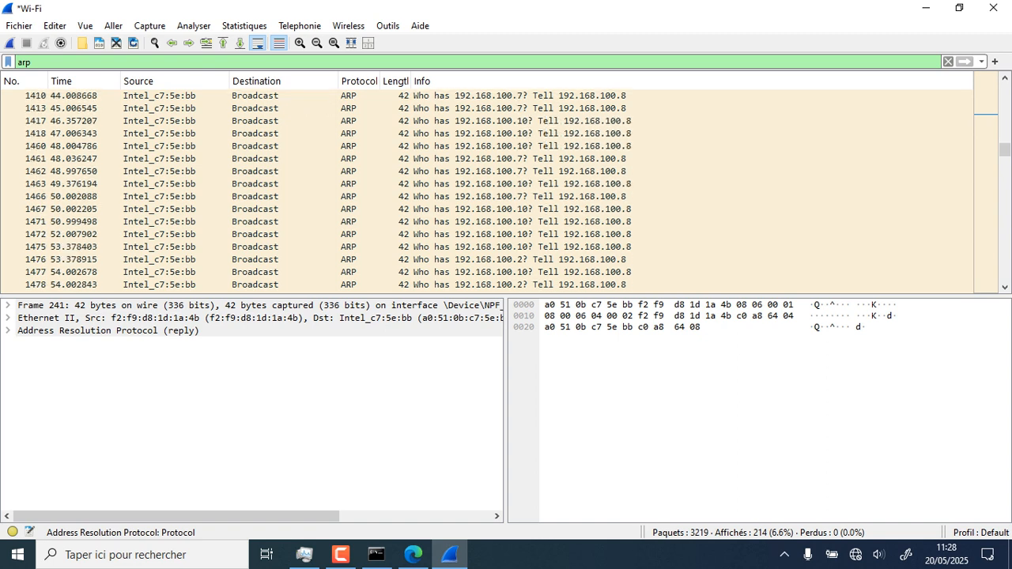
pyautogui.scroll(-1, 486, 190)
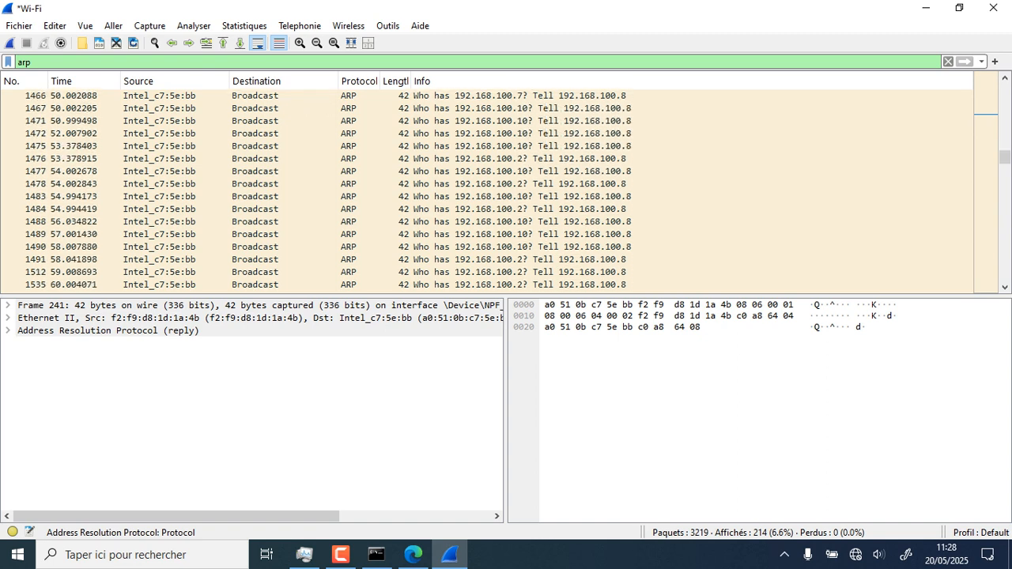
pyautogui.scroll(-6, 486, 190)
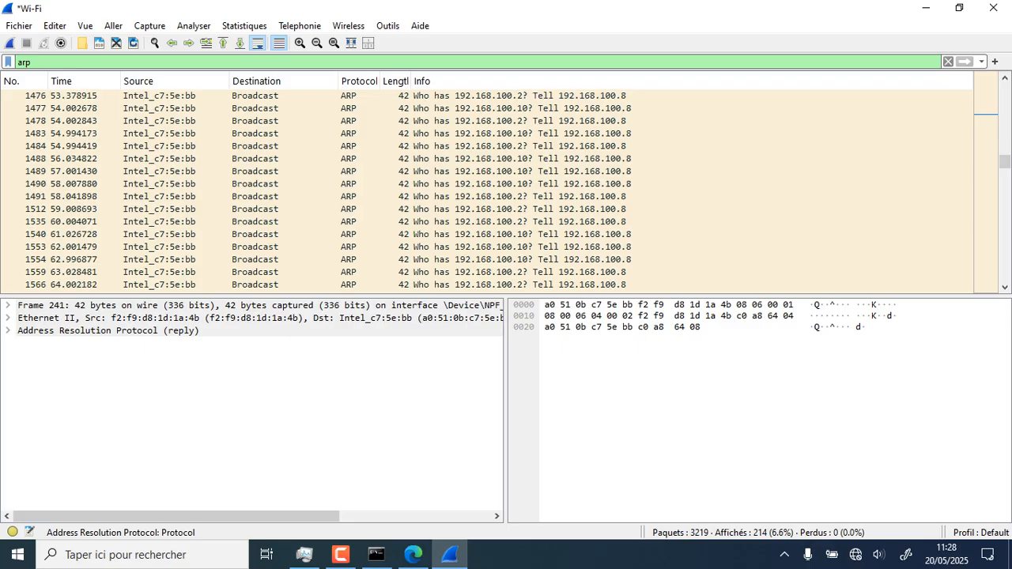